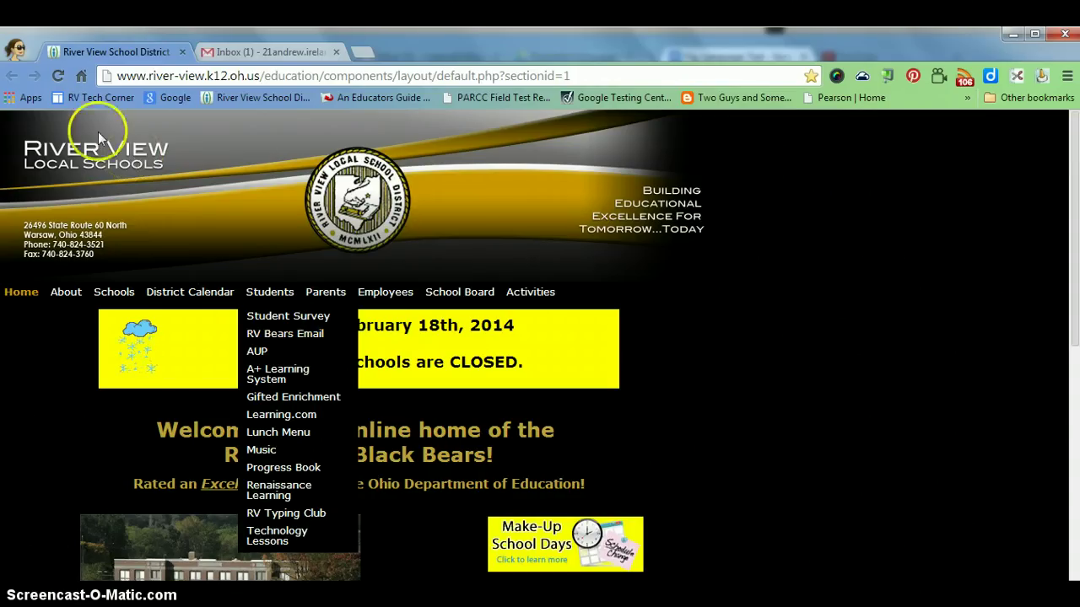
Open the Chrome Web Store from the browser's apps page
click(30, 94)
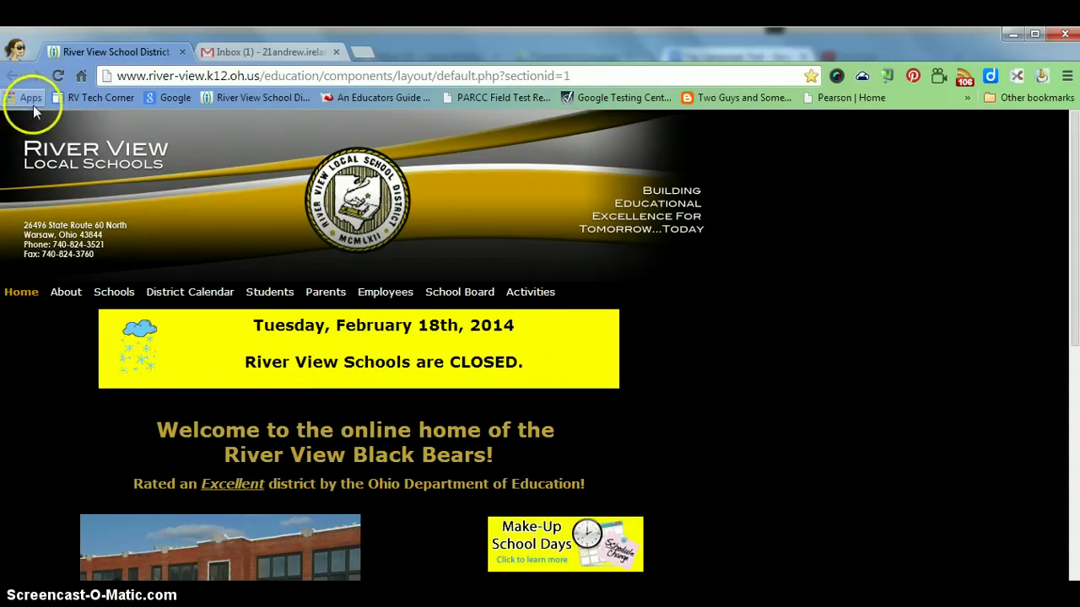
click(32, 100)
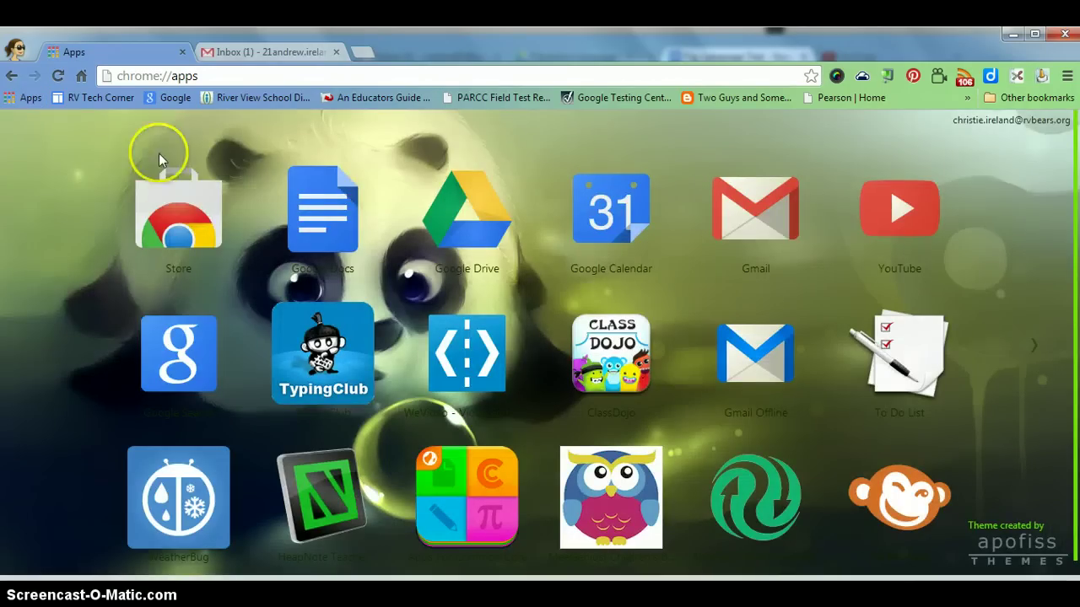
click(178, 221)
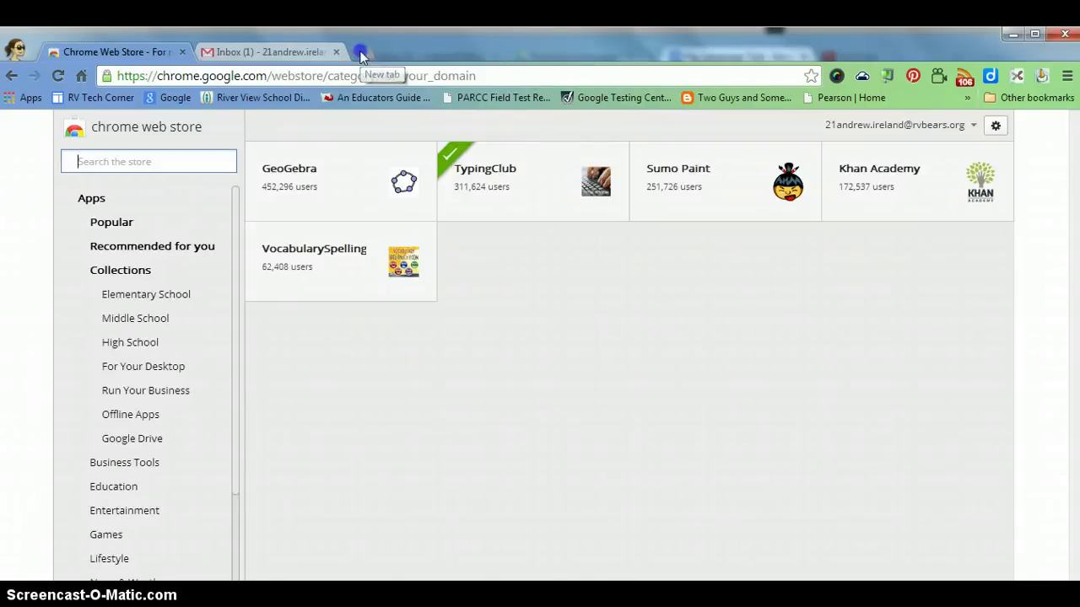
Search Google for "chrome web store" in a new tab and open the Chrome Web Store from the results
click(360, 54)
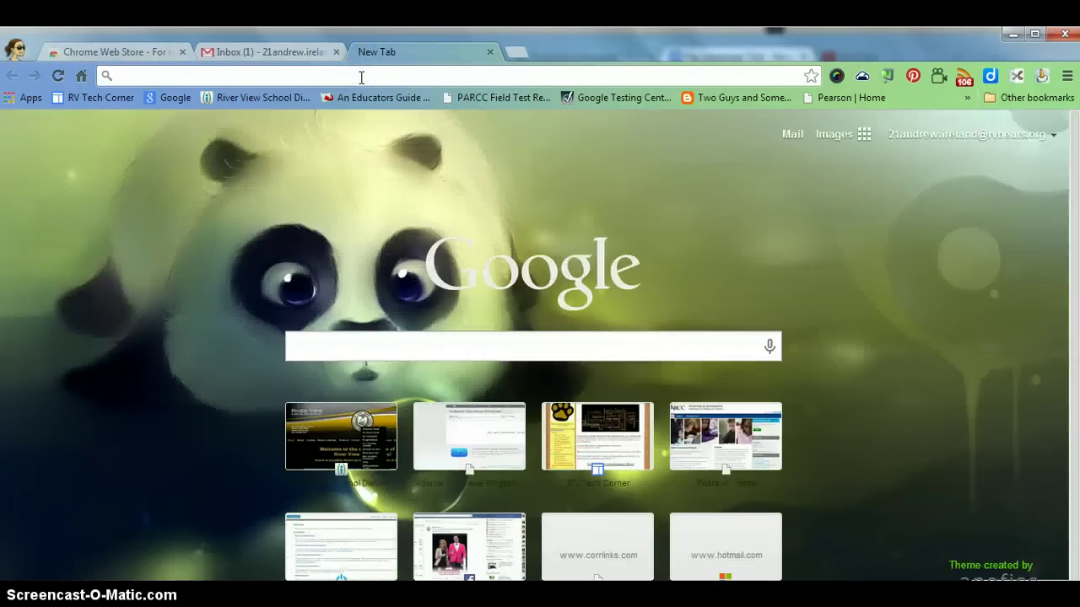
text(chrome web)
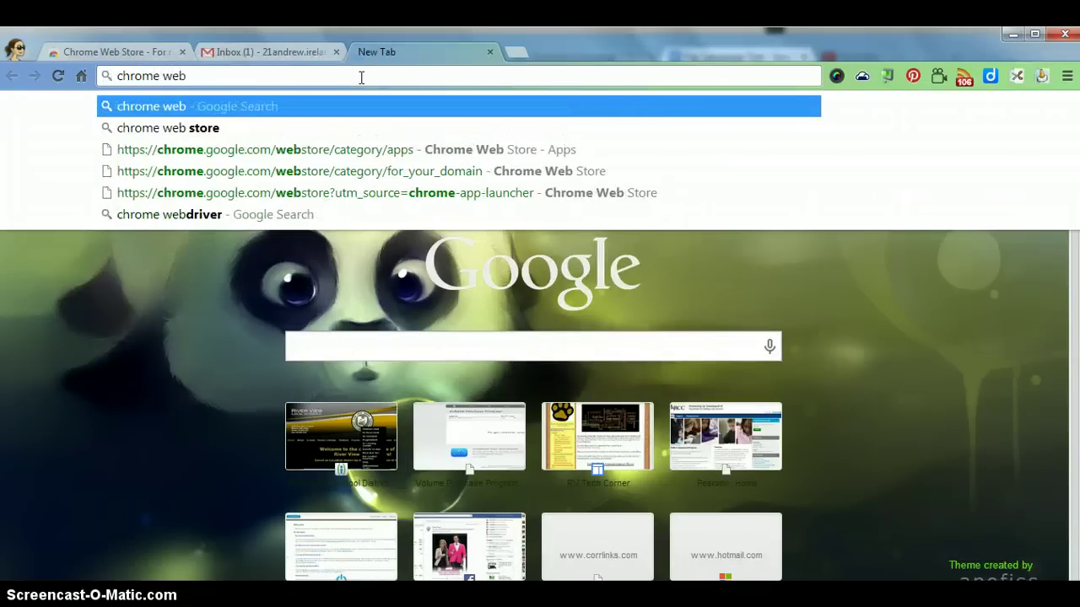
click(239, 127)
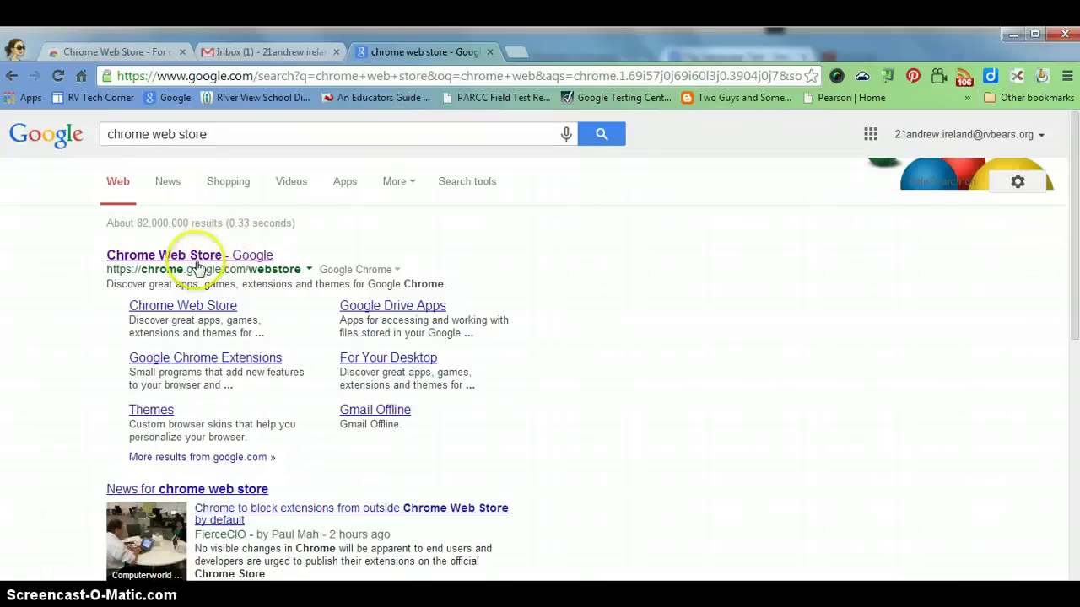
click(196, 256)
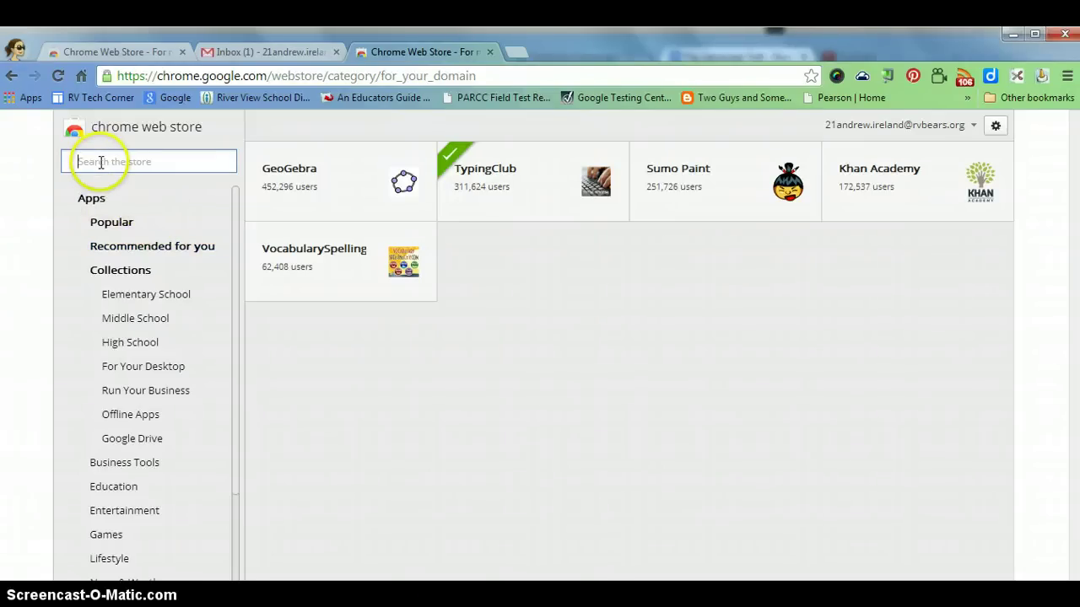
Search the Chrome Web Store for "Google Read & Write"
text(G)
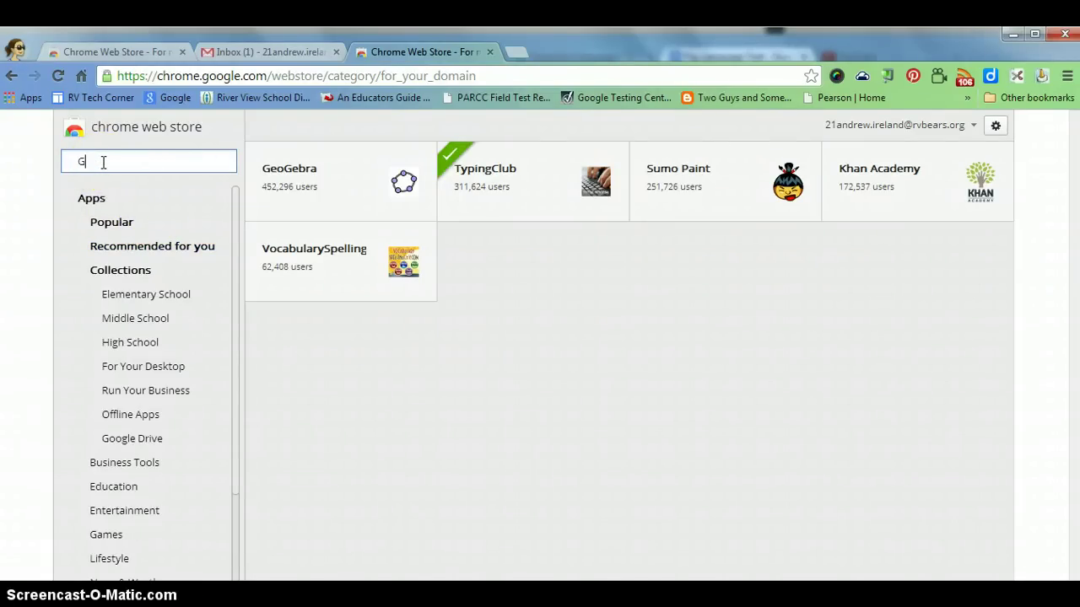
text(oogle Rea)
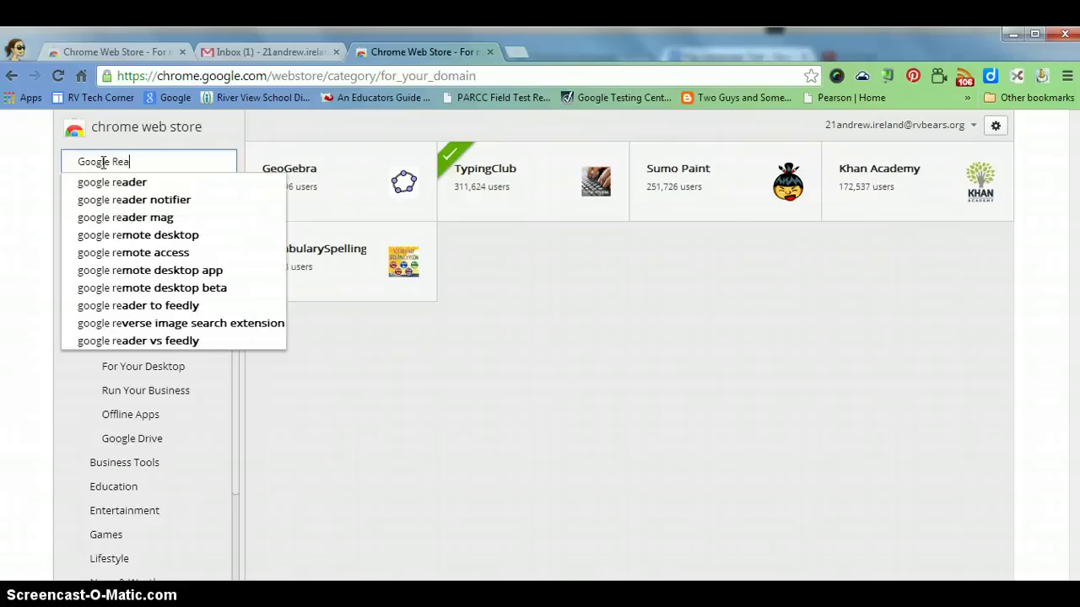
text(d & )
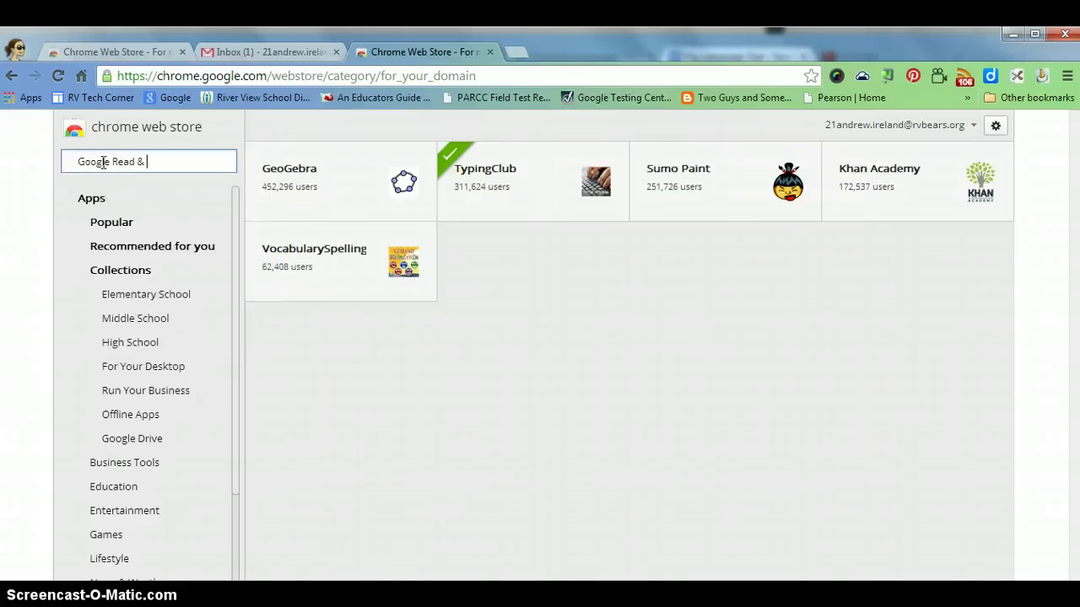
text(Write)
click(103, 163)
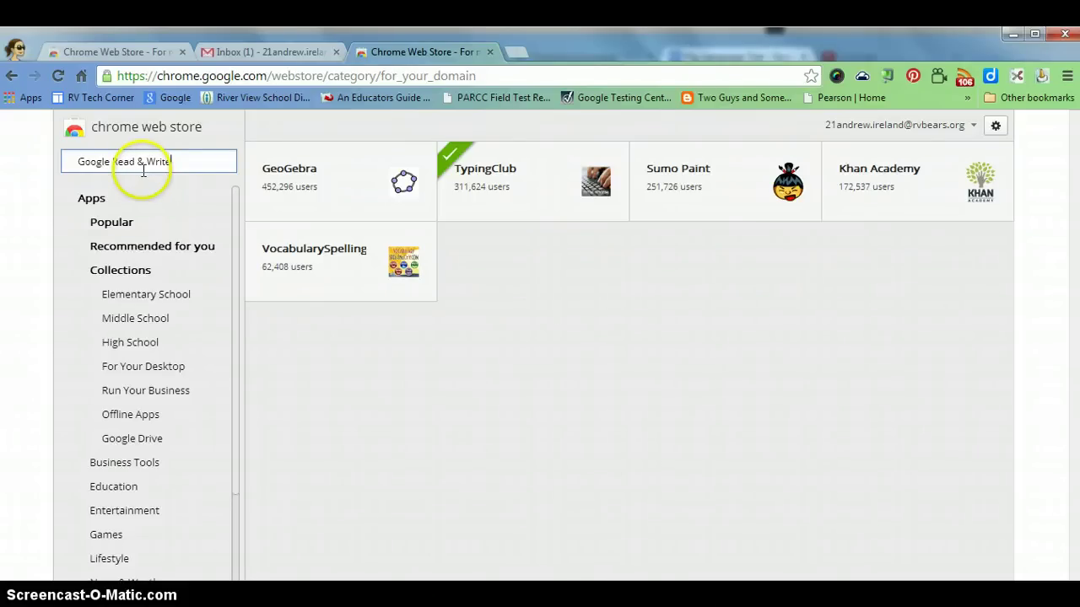
key(Return)
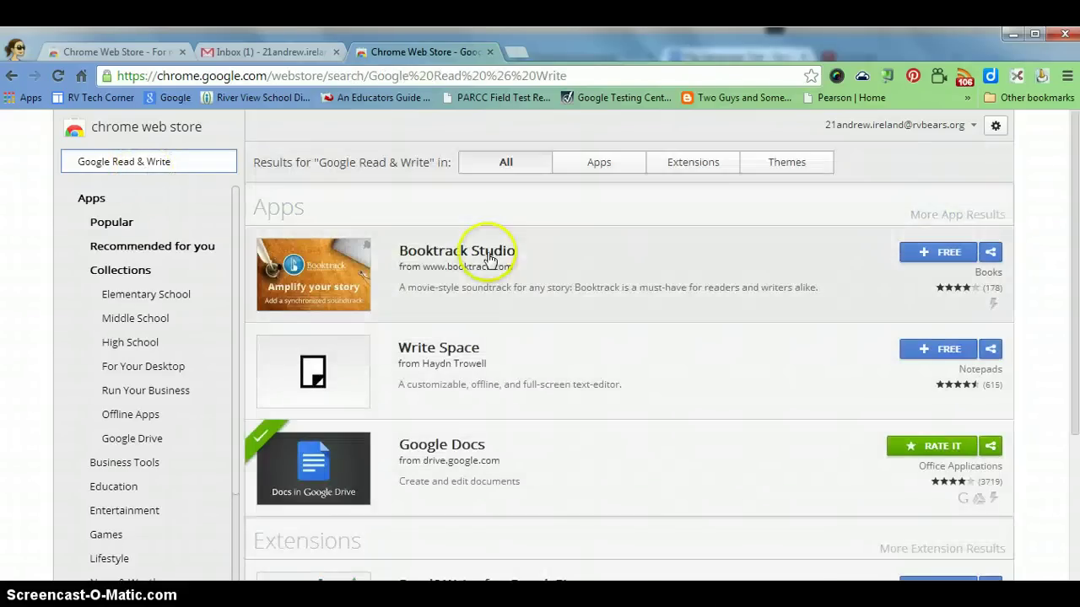
Add the free Read&Write for Google extension to Chrome and dismiss the installation notice
scroll(484, 337, down, 1)
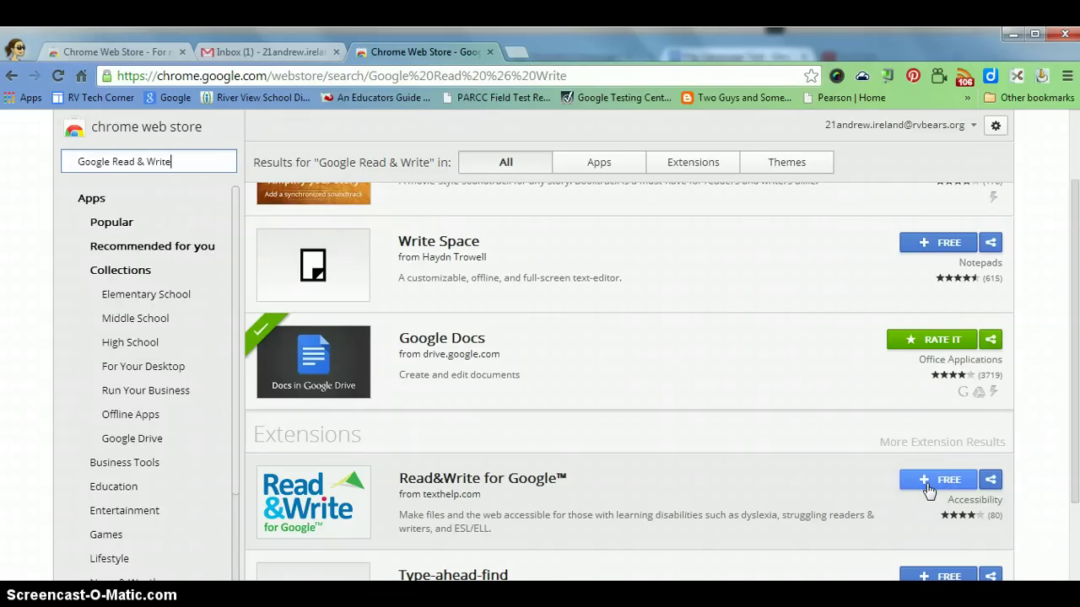
click(928, 487)
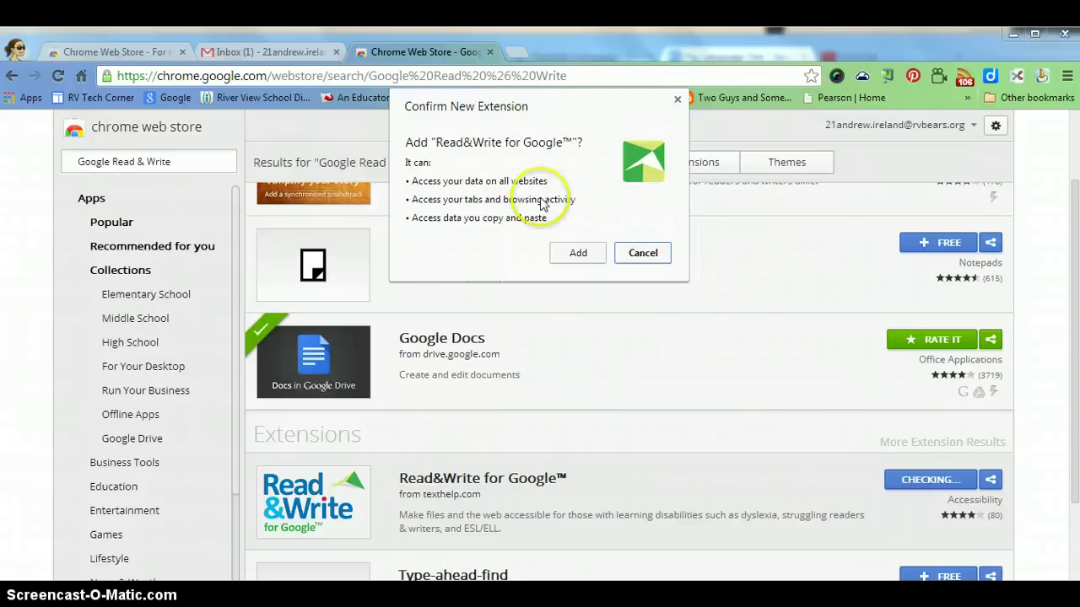
click(570, 252)
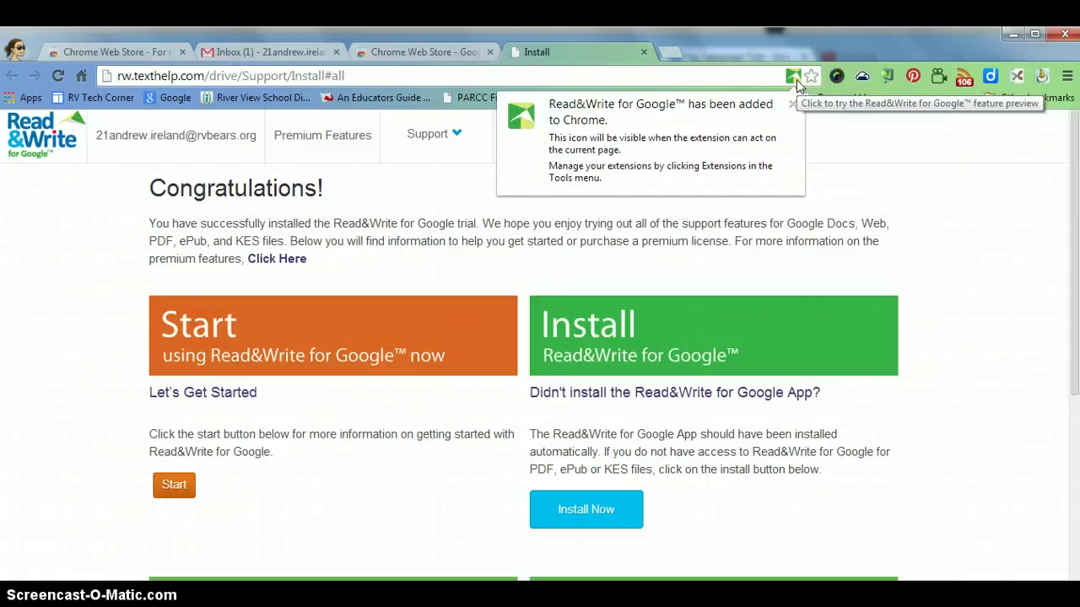
click(351, 241)
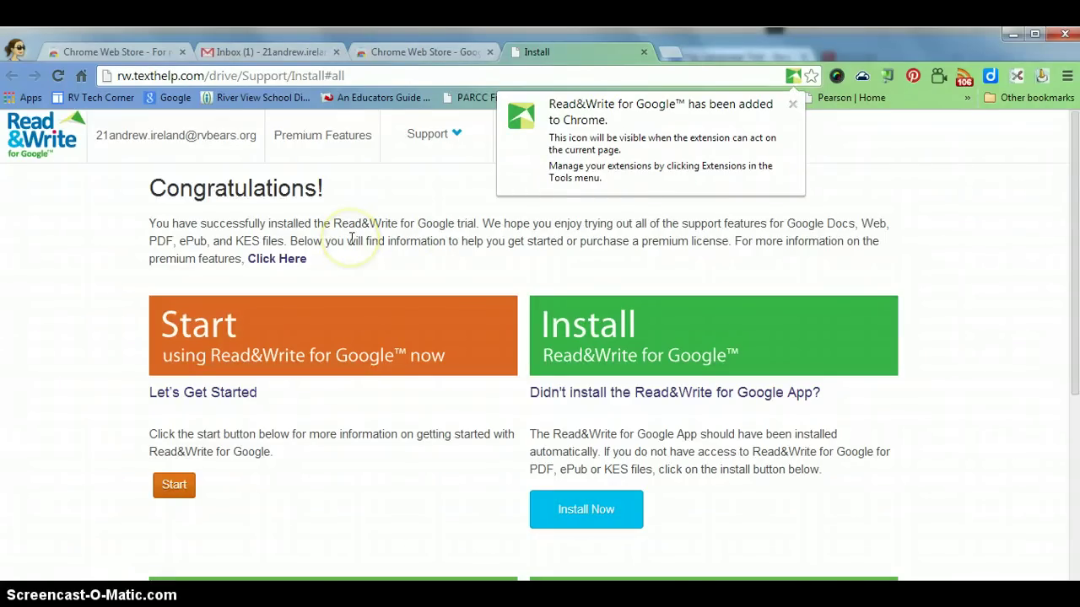
click(793, 105)
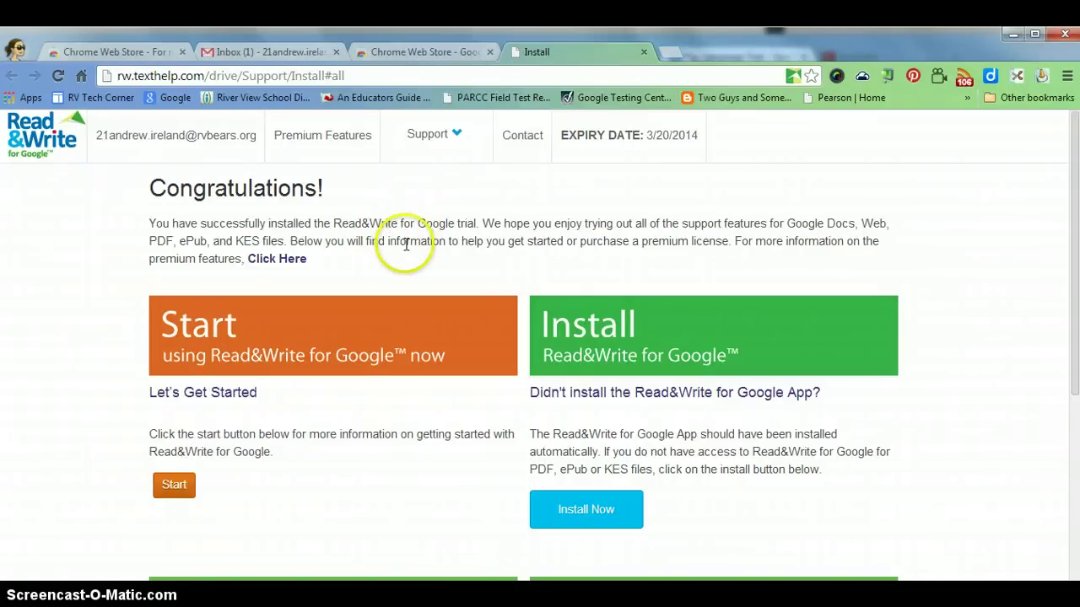
Open the Read&Write getting-started guide, skim it to the end, and follow its link to Google Drive
click(173, 489)
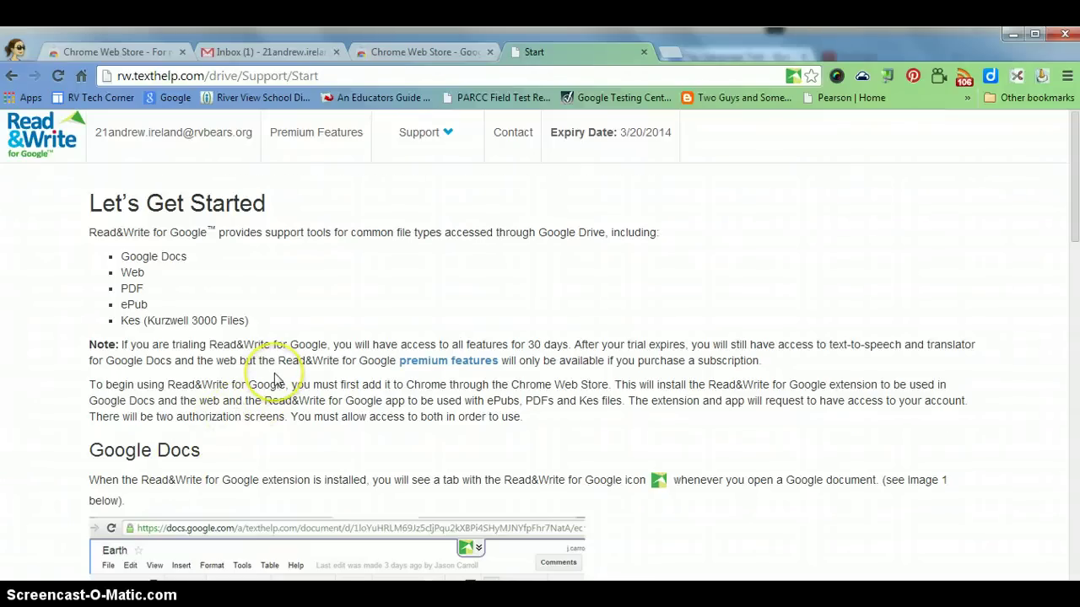
scroll(274, 380, down, 7)
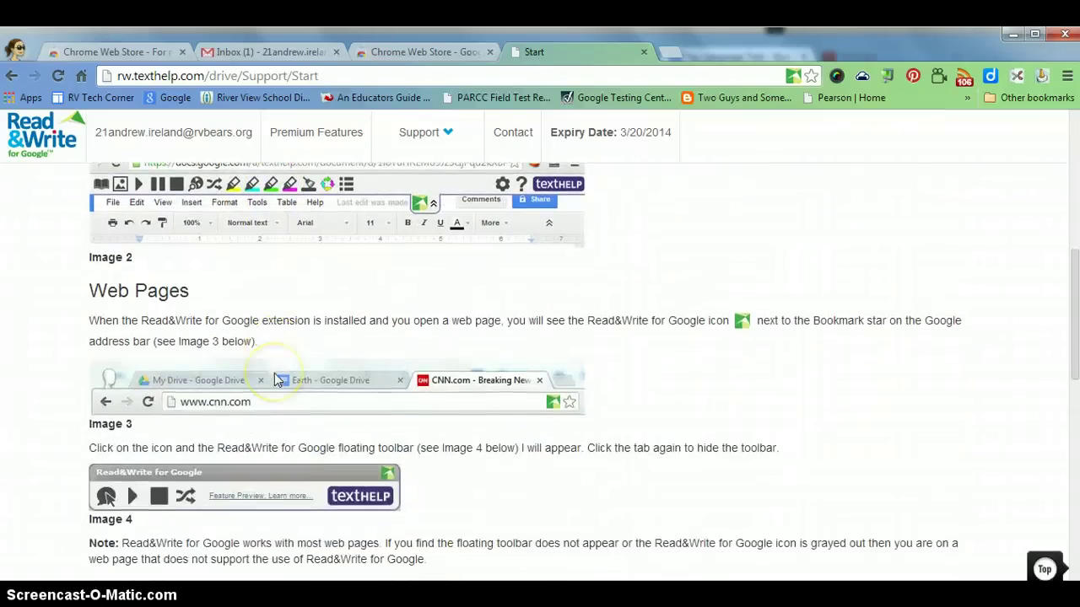
scroll(274, 380, down, 7)
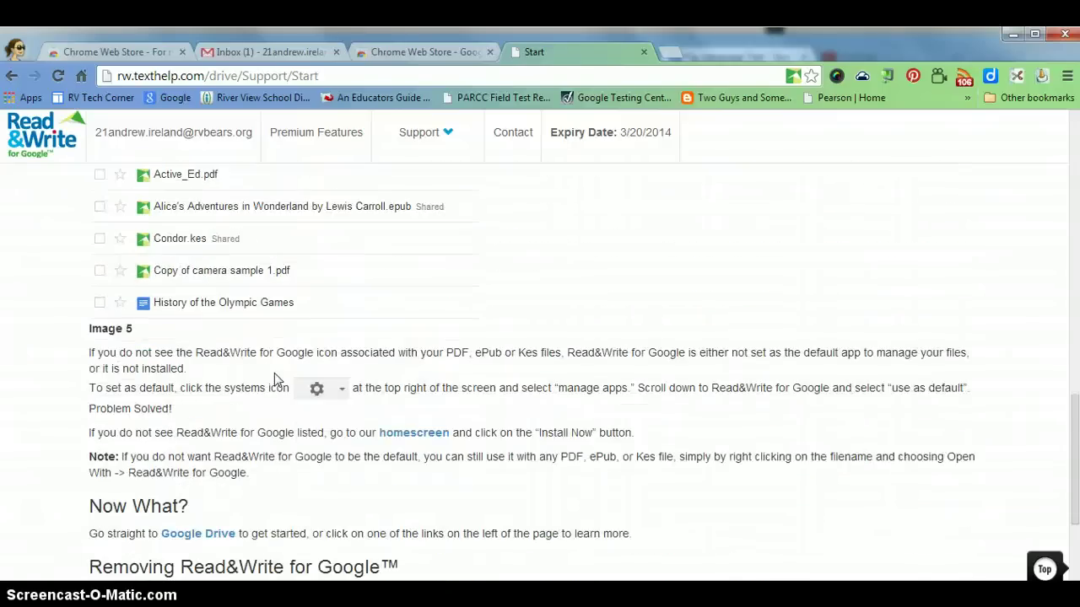
scroll(274, 373, down, 3)
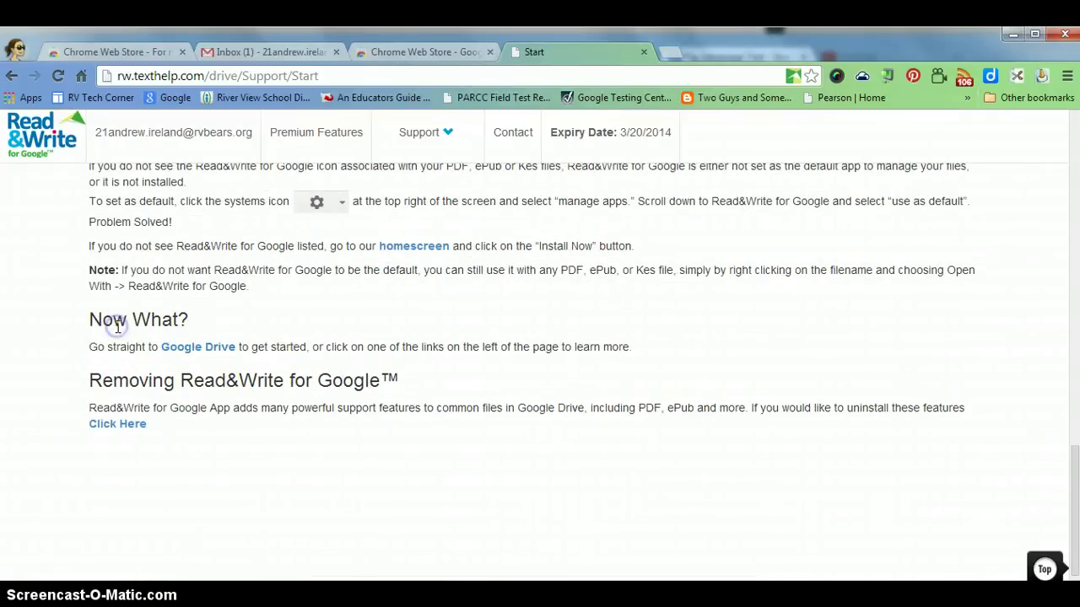
click(193, 348)
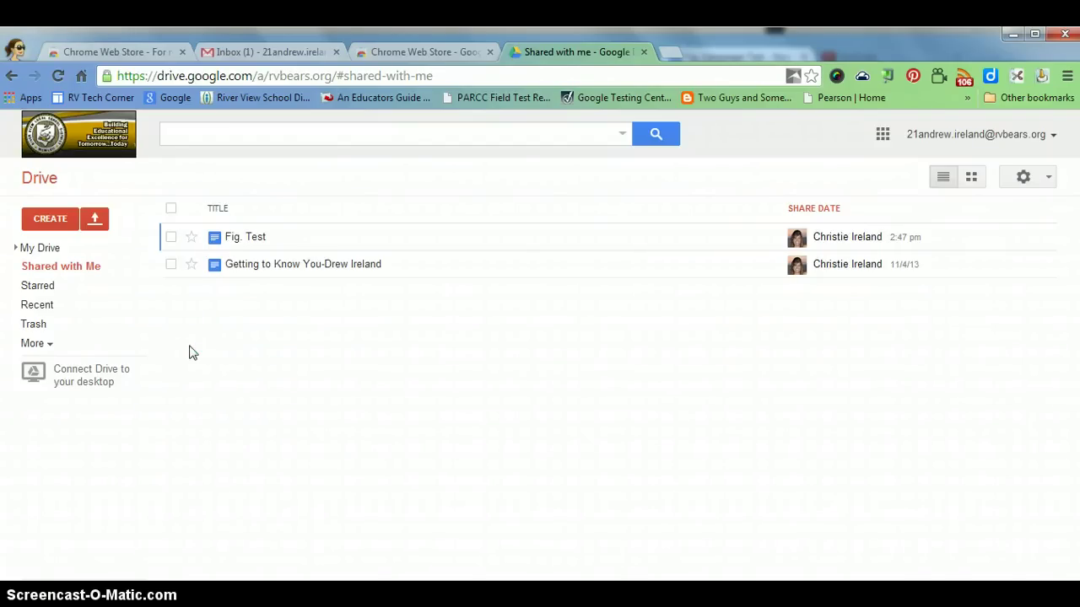
click(199, 347)
Expand the My Drive folder list and open the document "Fig. Test" from the shared files
click(260, 224)
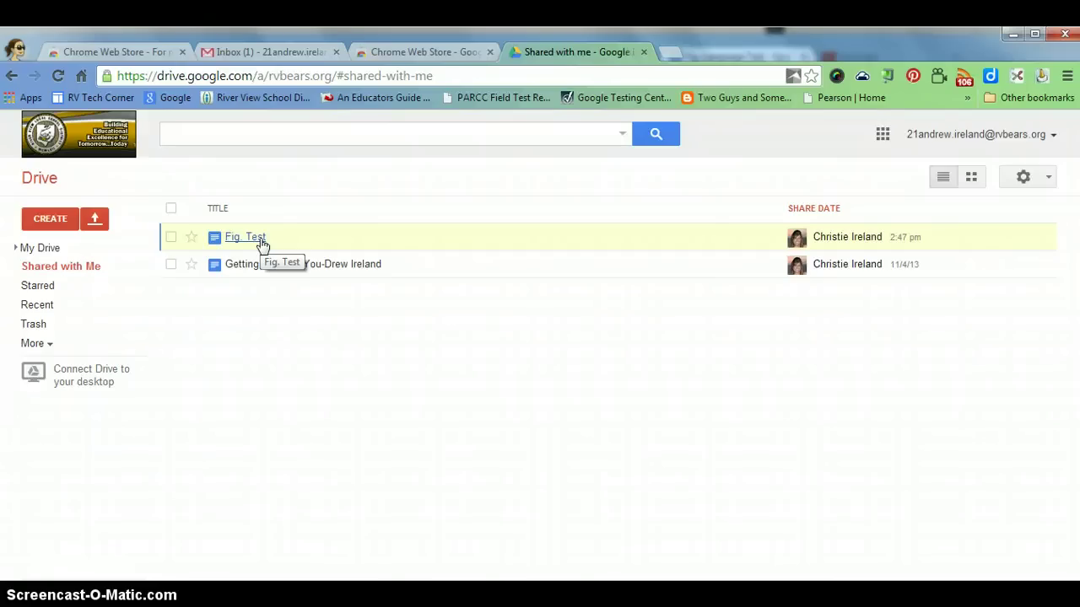
click(61, 270)
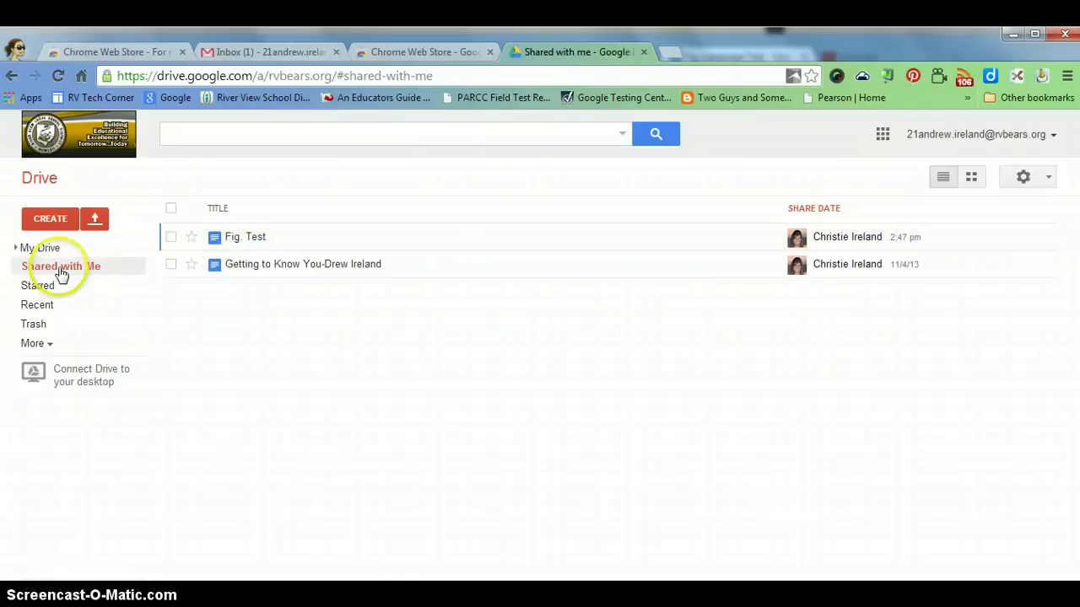
click(16, 249)
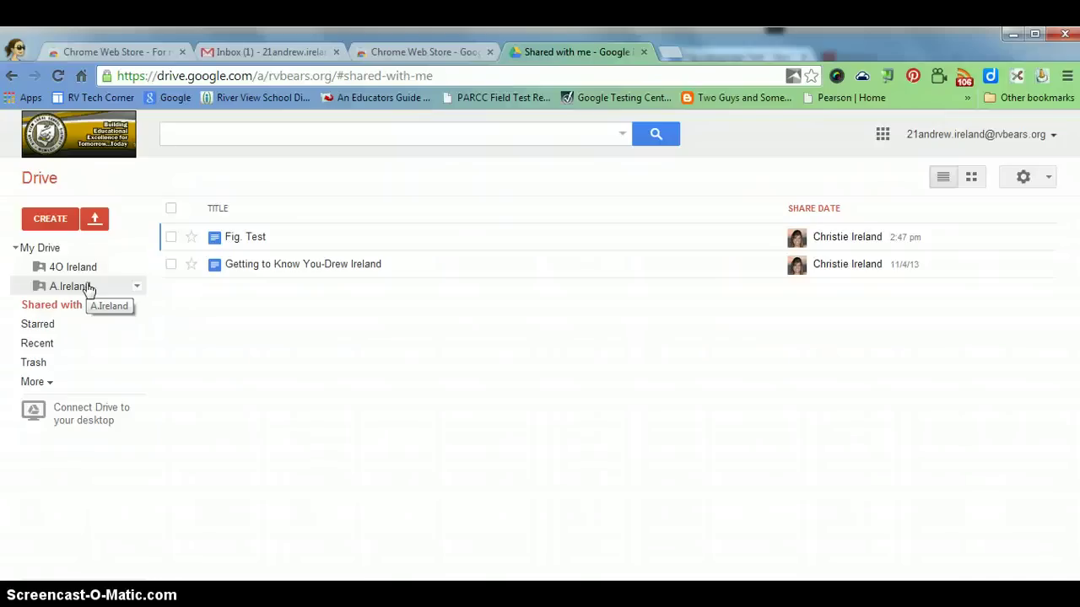
click(246, 237)
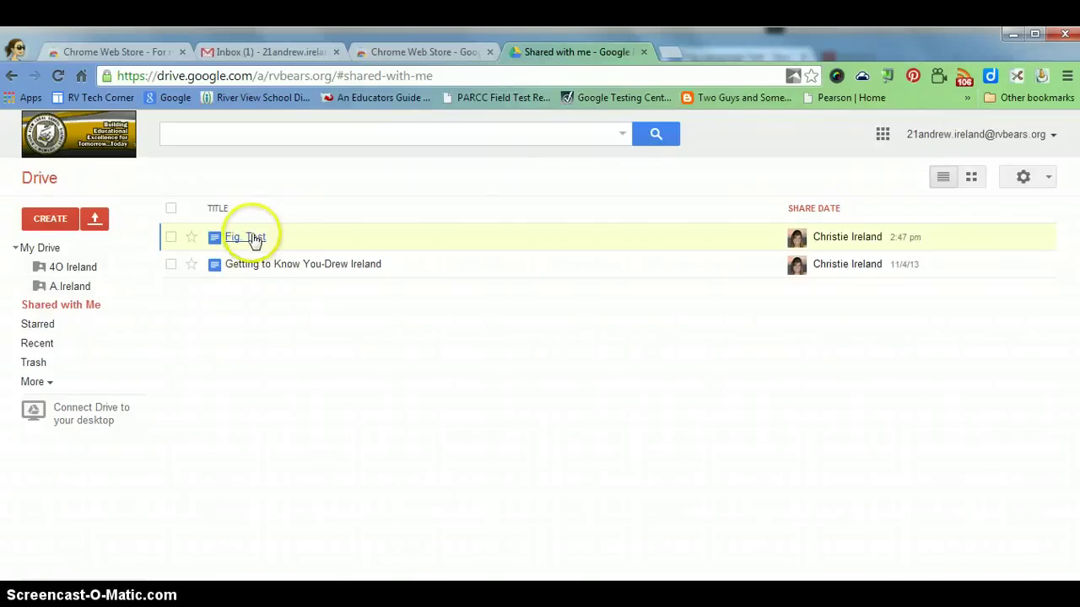
click(245, 239)
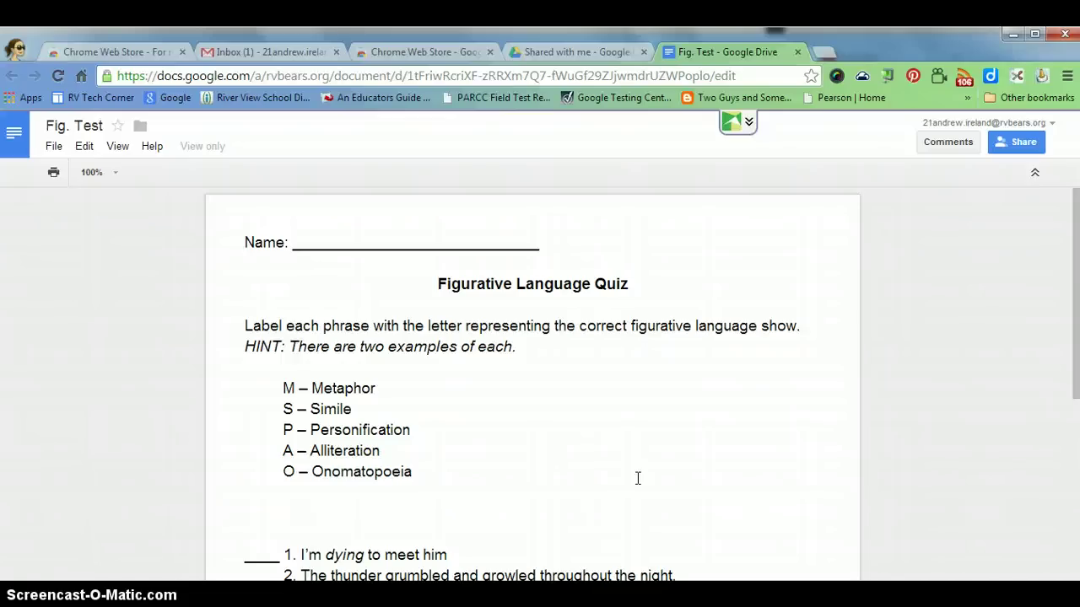
Show the Read&Write toolbar on the document and choose US Ava - Vocalizer as the voice in its speech settings
click(745, 124)
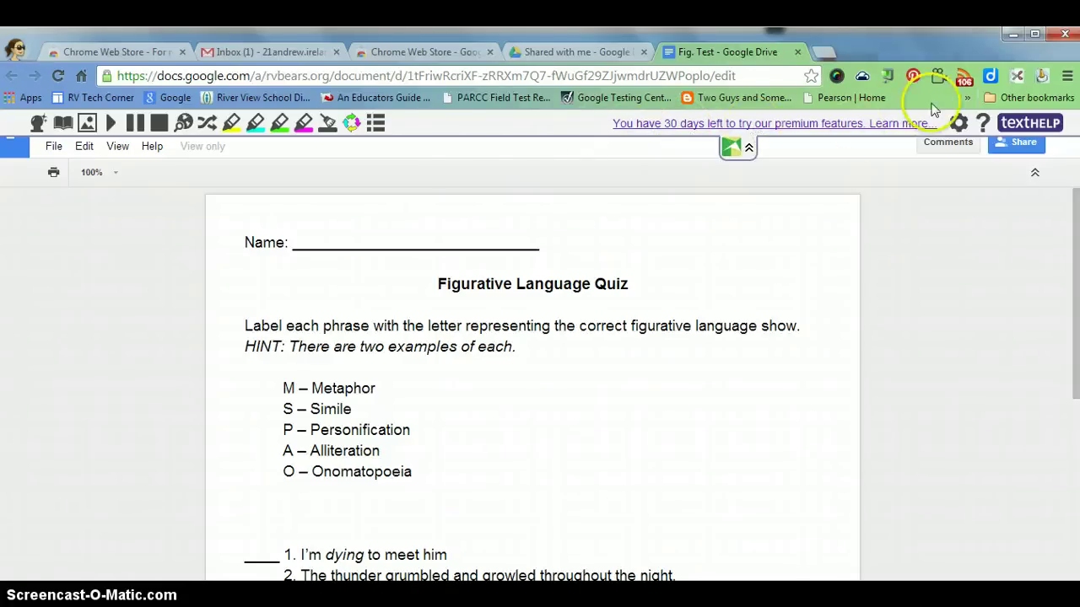
click(959, 123)
click(959, 125)
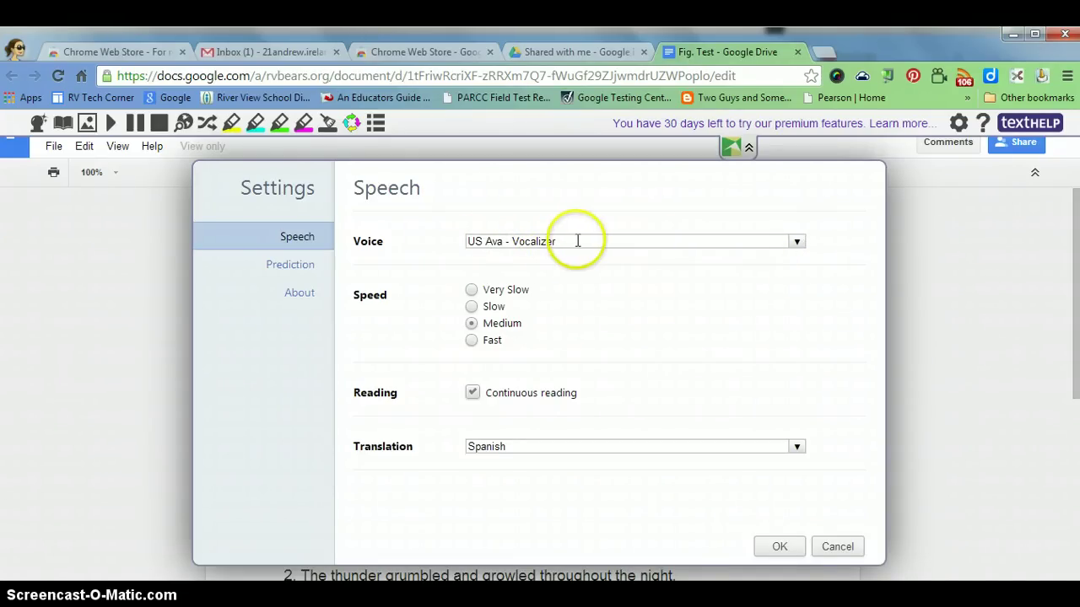
click(797, 243)
click(802, 243)
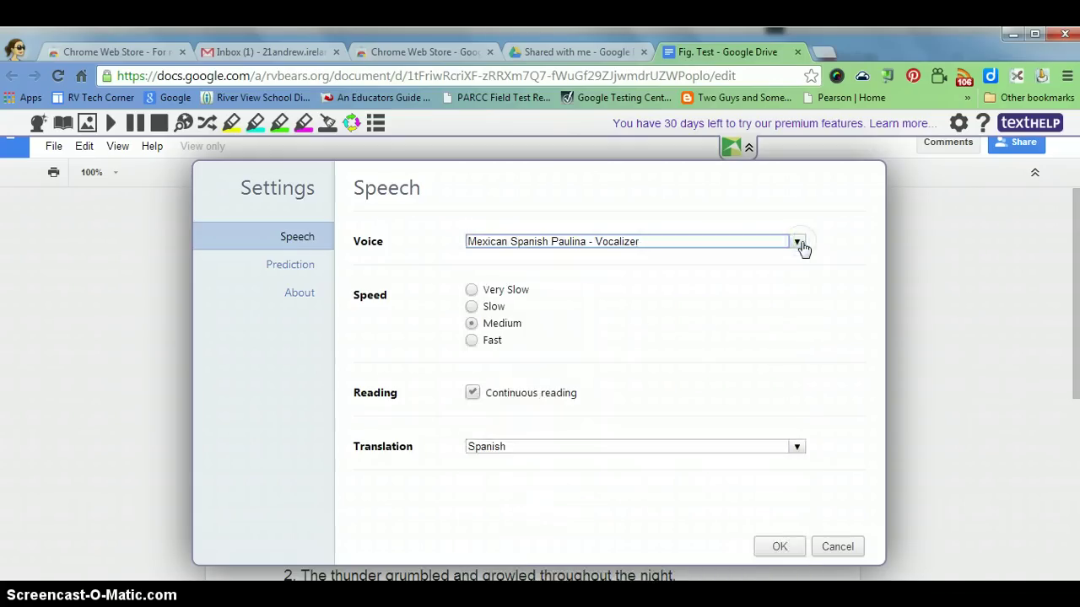
click(798, 243)
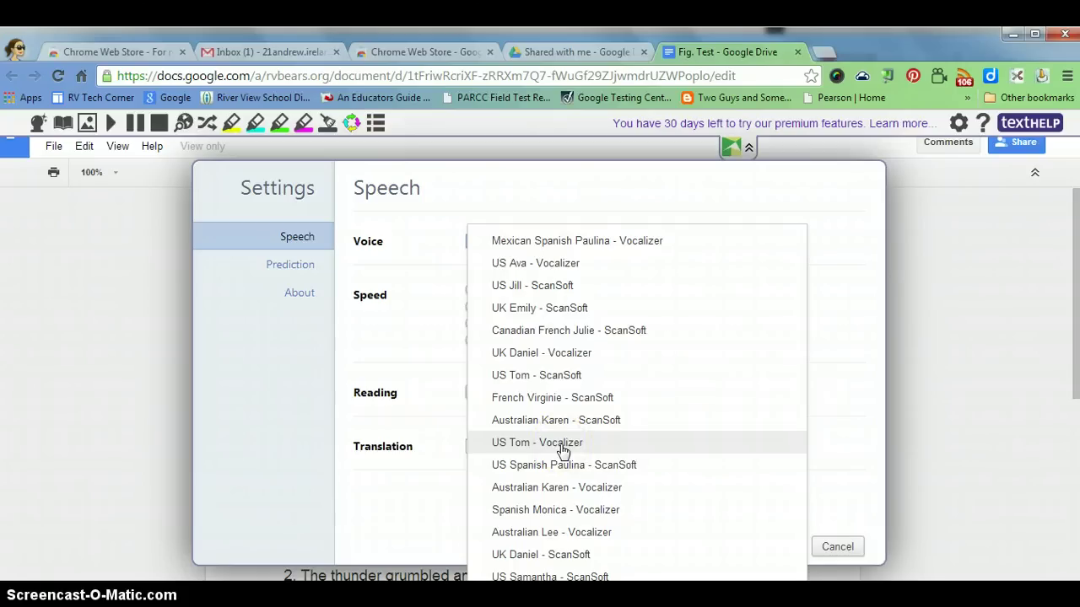
click(542, 265)
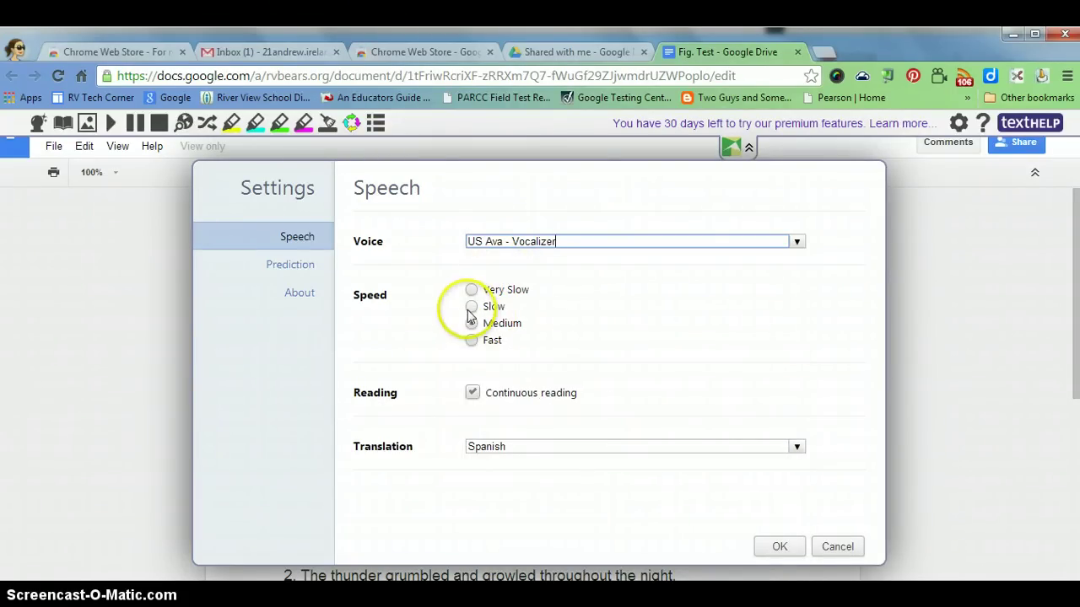
Try the Slow reading speed, set the speed to Fast, and save the speech settings
click(471, 308)
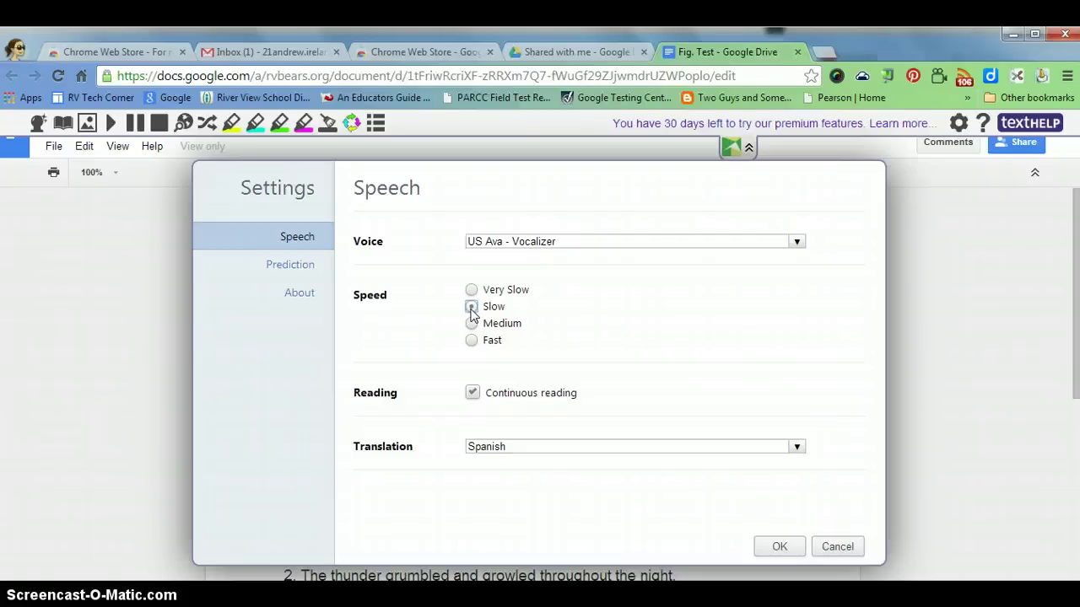
click(471, 309)
click(475, 342)
click(776, 547)
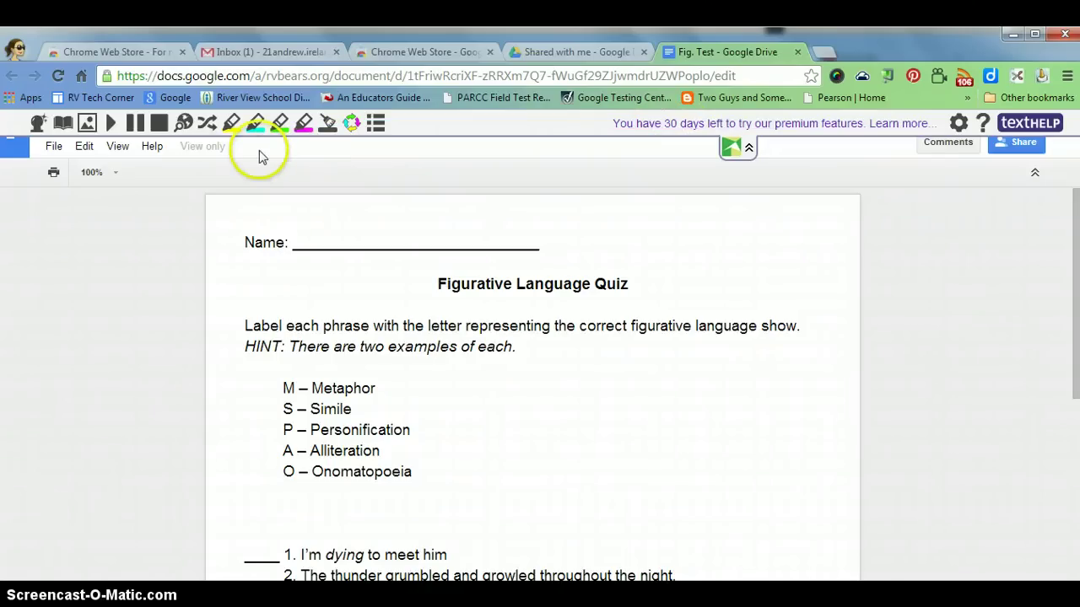
Have the quiz read aloud from the selected instruction and HINT lines, and stop the reading during the list of figurative language types
click(110, 124)
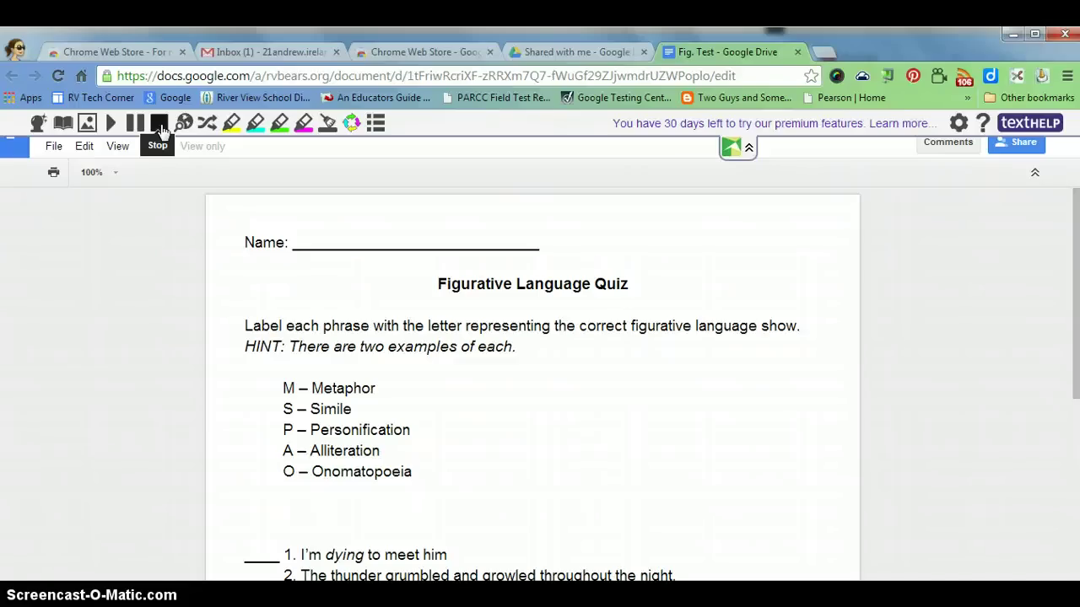
click(110, 124)
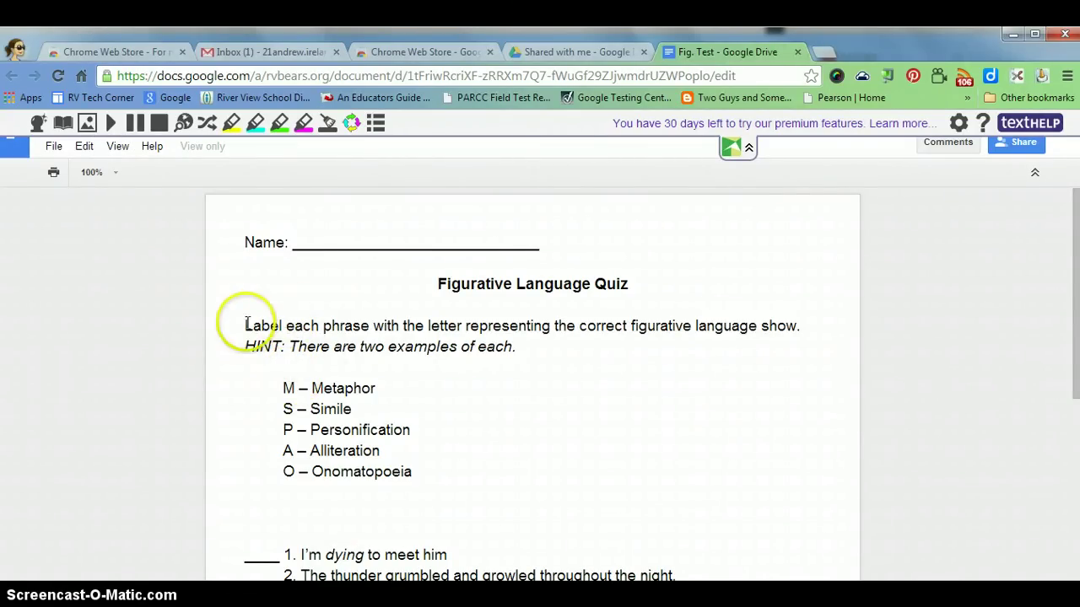
drag(245, 326, 253, 327)
drag(478, 324, 531, 347)
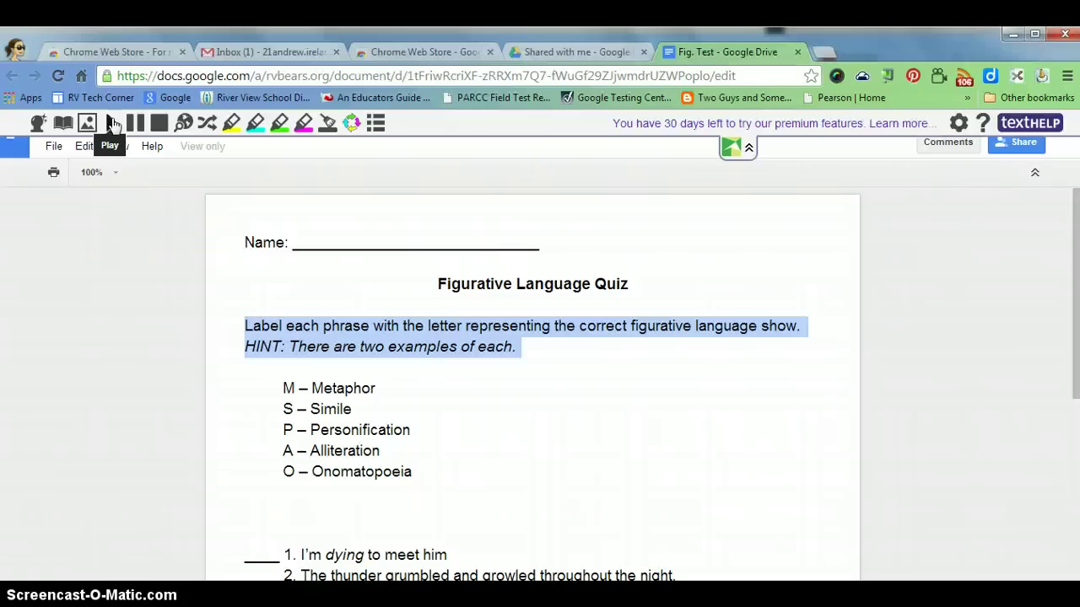
click(112, 124)
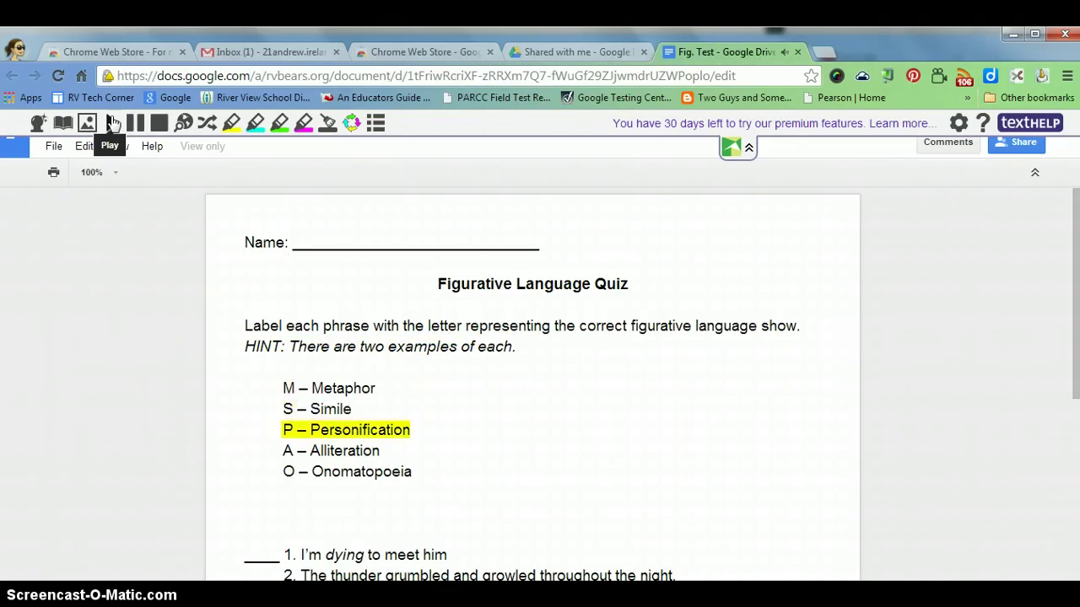
click(153, 123)
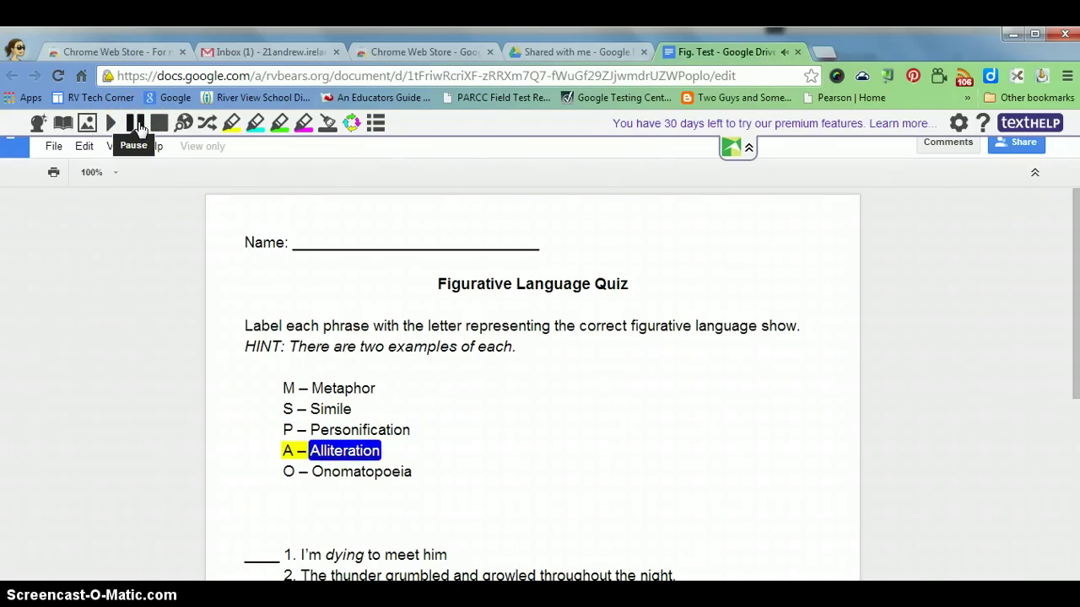
click(213, 490)
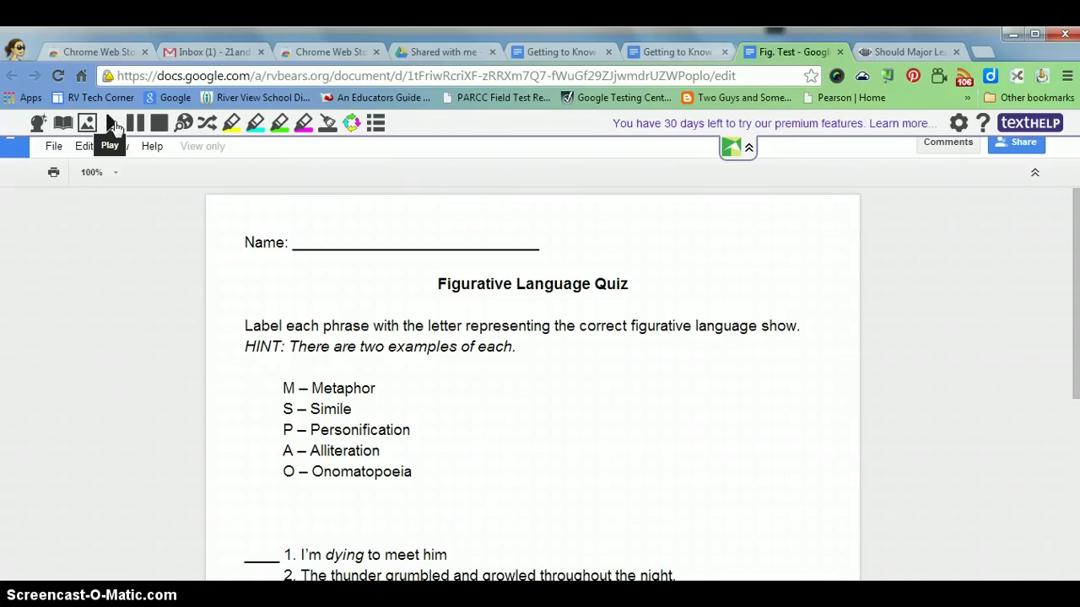
Have quiz item 2 about the thunder read aloud, pause it, and have item 4 about the lovely lady read aloud
scroll(441, 303, down, 3)
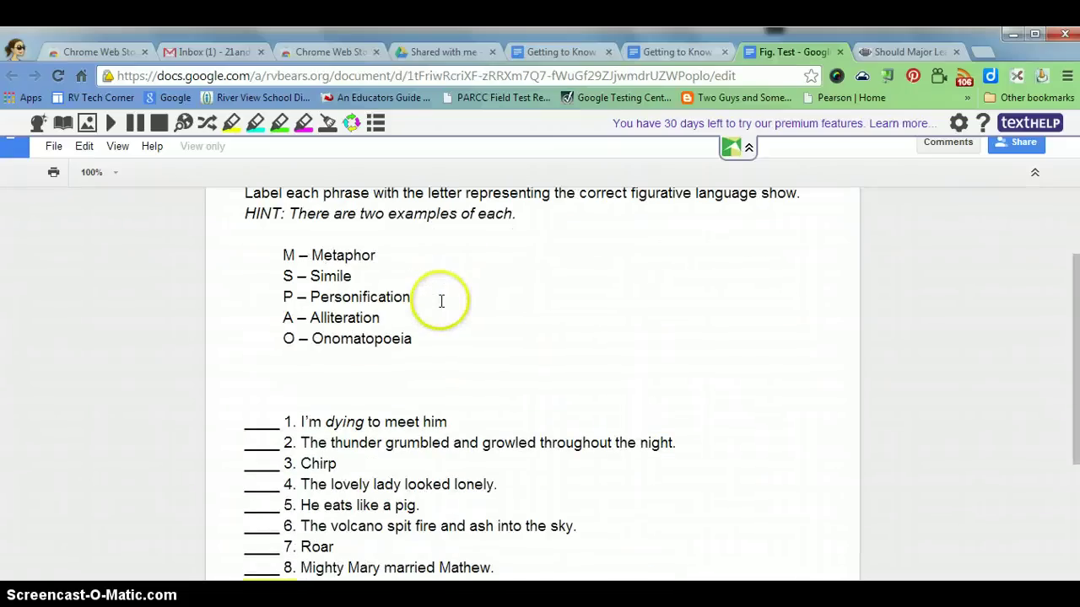
scroll(441, 300, down, 3)
scroll(395, 304, down, 1)
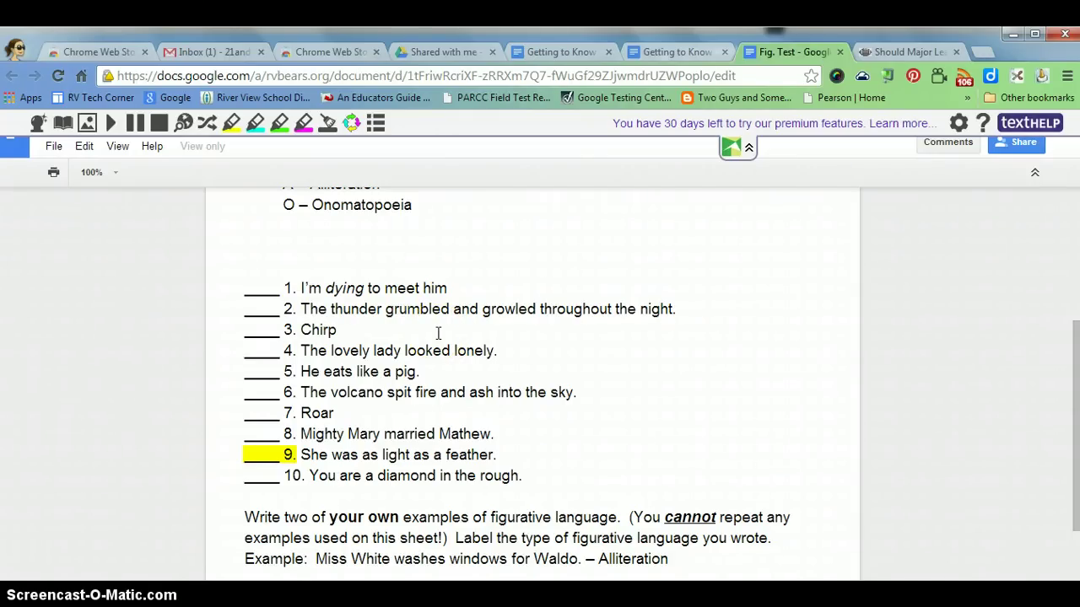
click(299, 308)
click(113, 125)
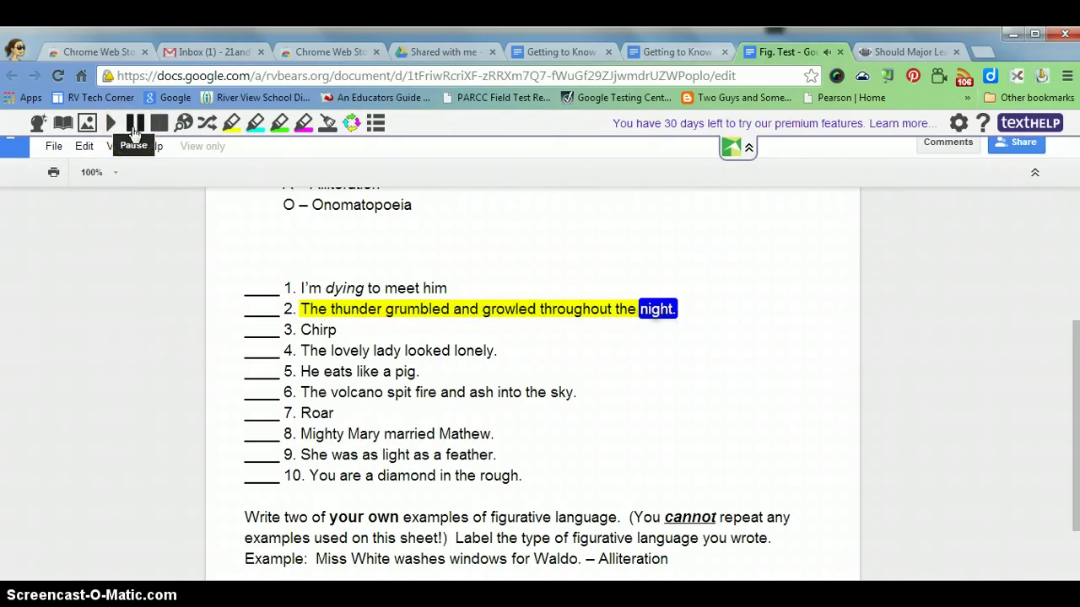
click(133, 127)
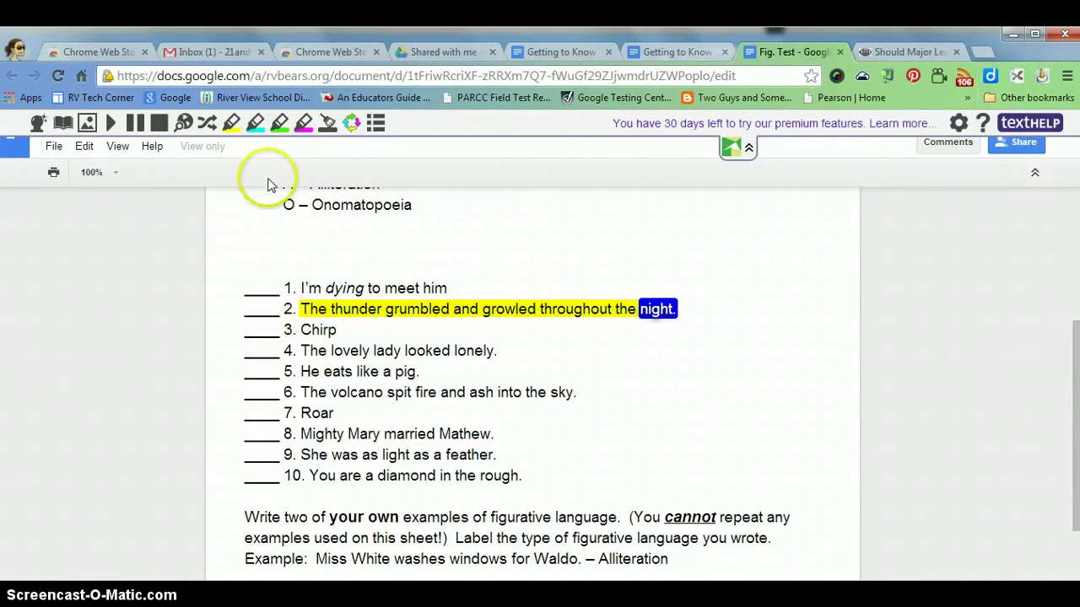
click(300, 351)
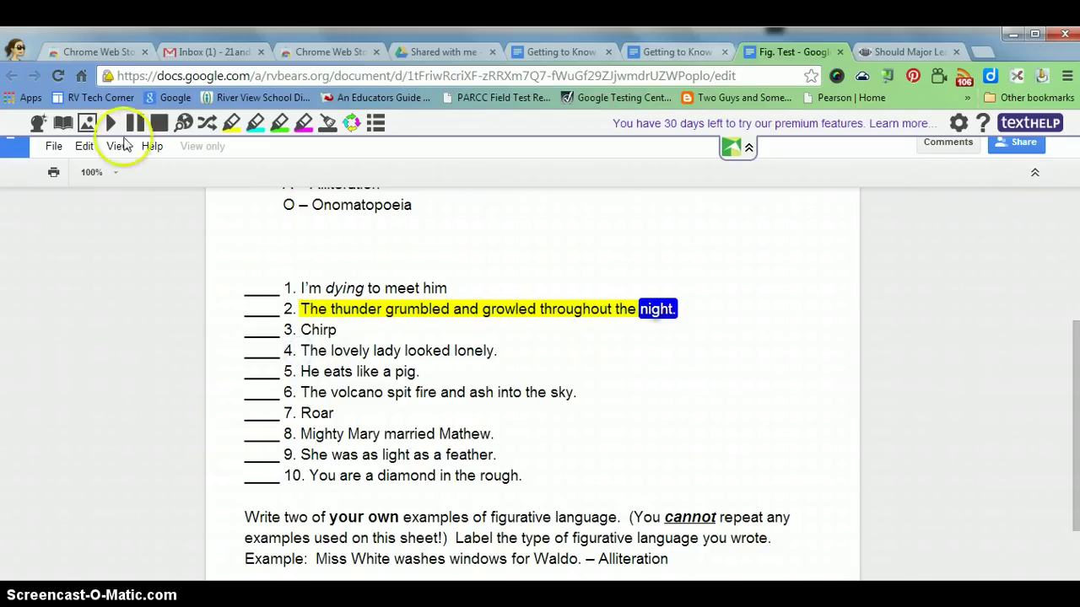
click(111, 125)
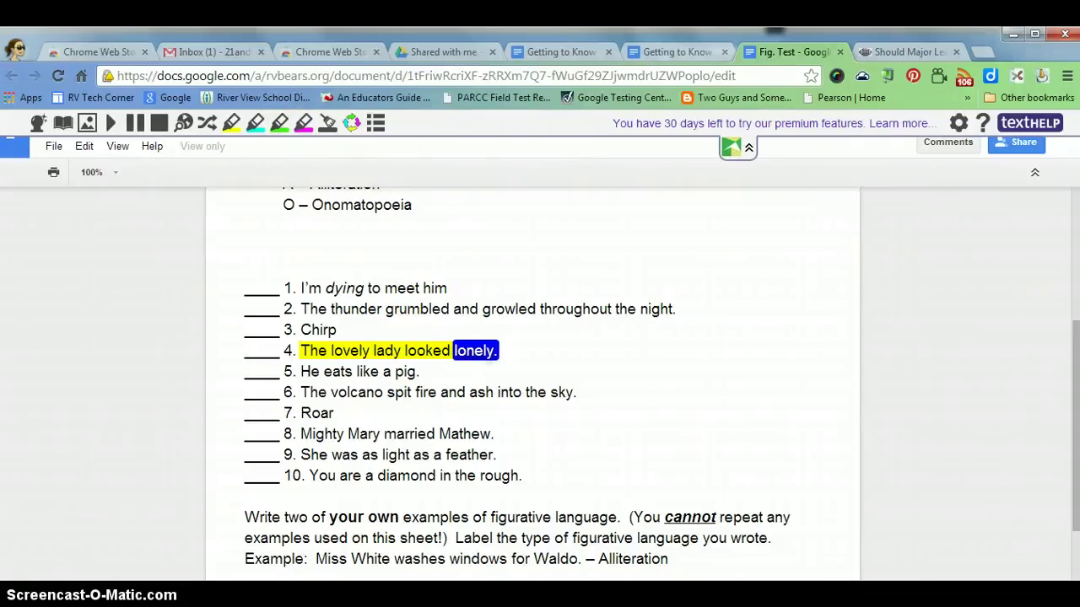
Open the shared "Getting to Know You" document from Google Drive, and collapse and redisplay its Read&Write toolbar
click(438, 54)
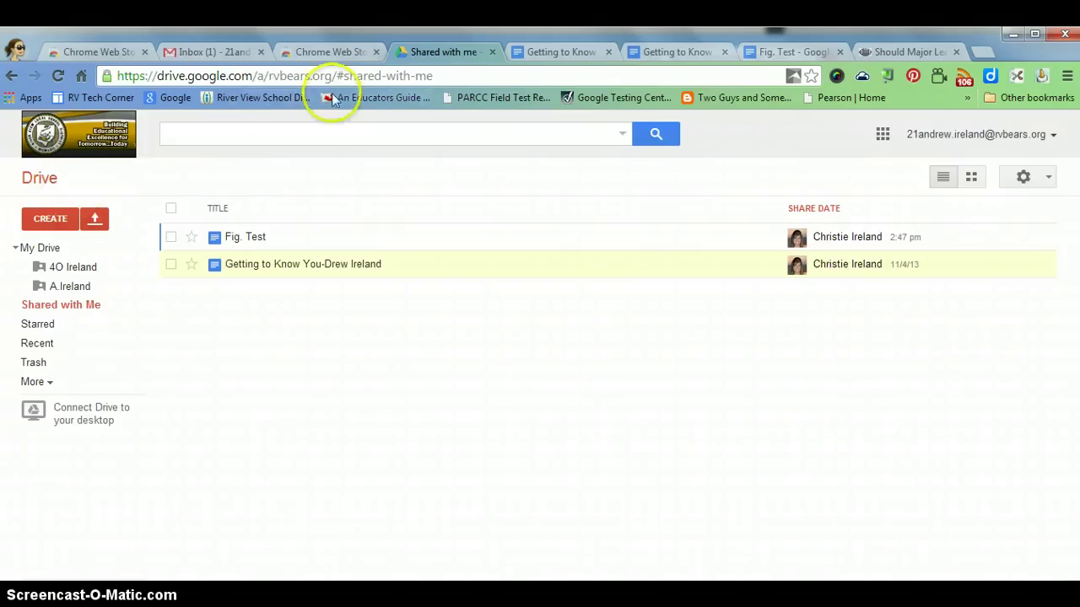
click(304, 269)
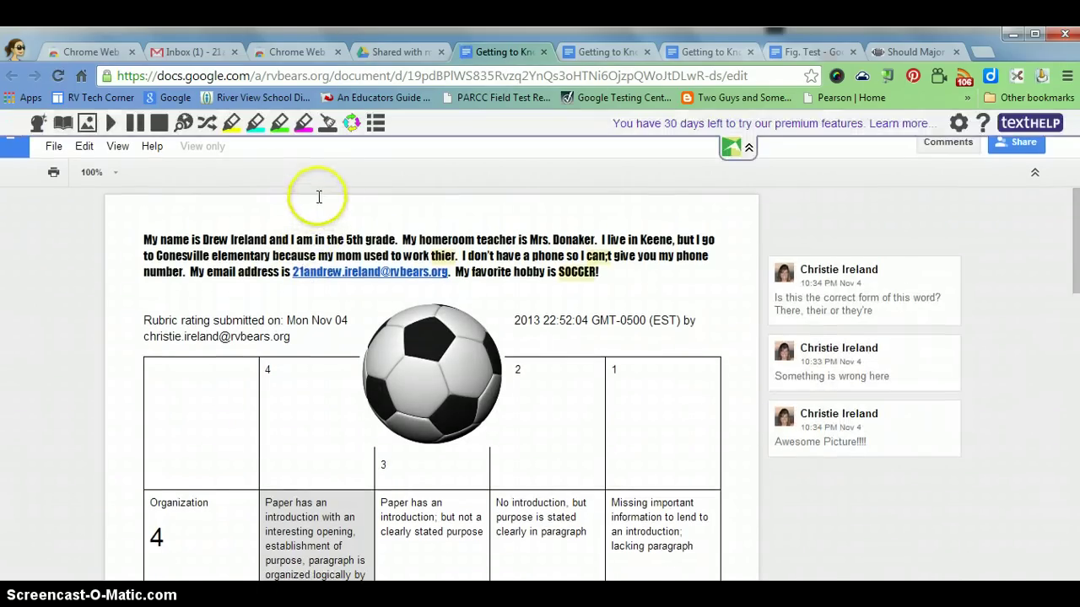
click(748, 148)
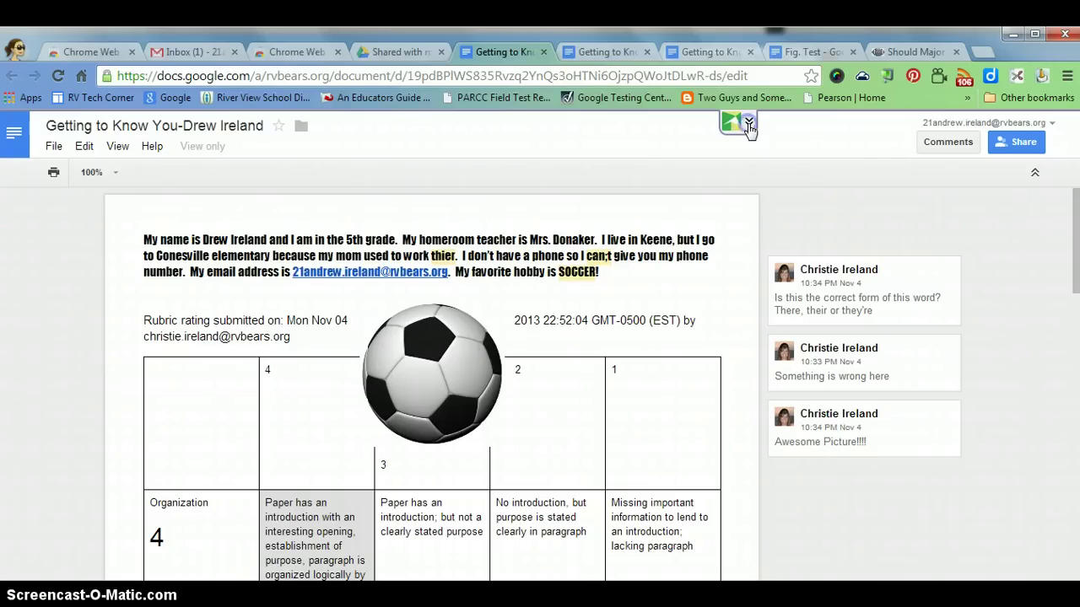
click(749, 124)
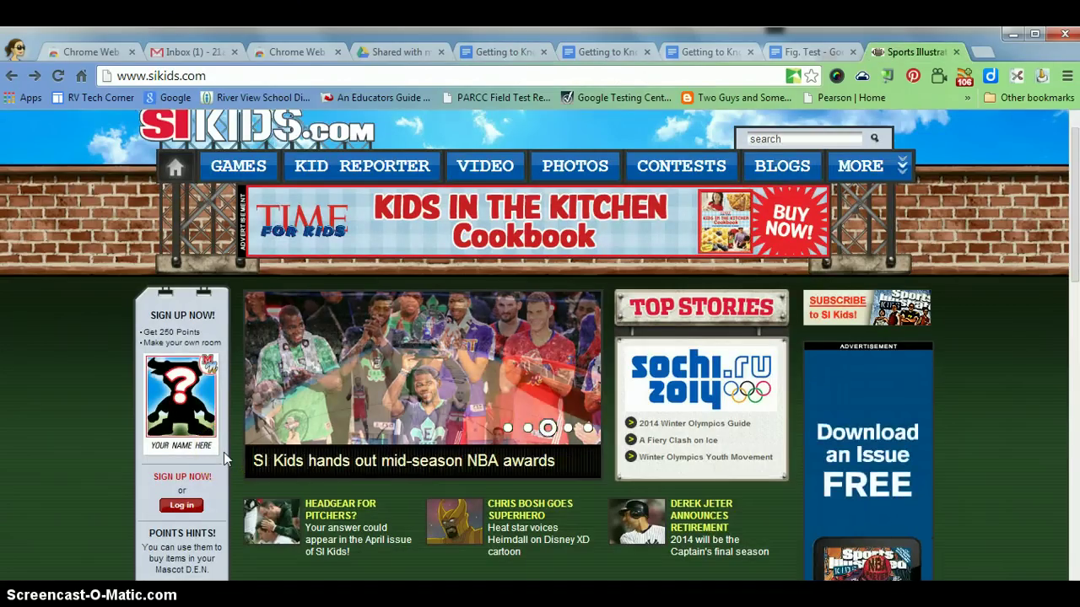
Open the "Headgear for Pitchers?" story on sikids.com and show the Read&Write toolbar beside its article text
click(454, 205)
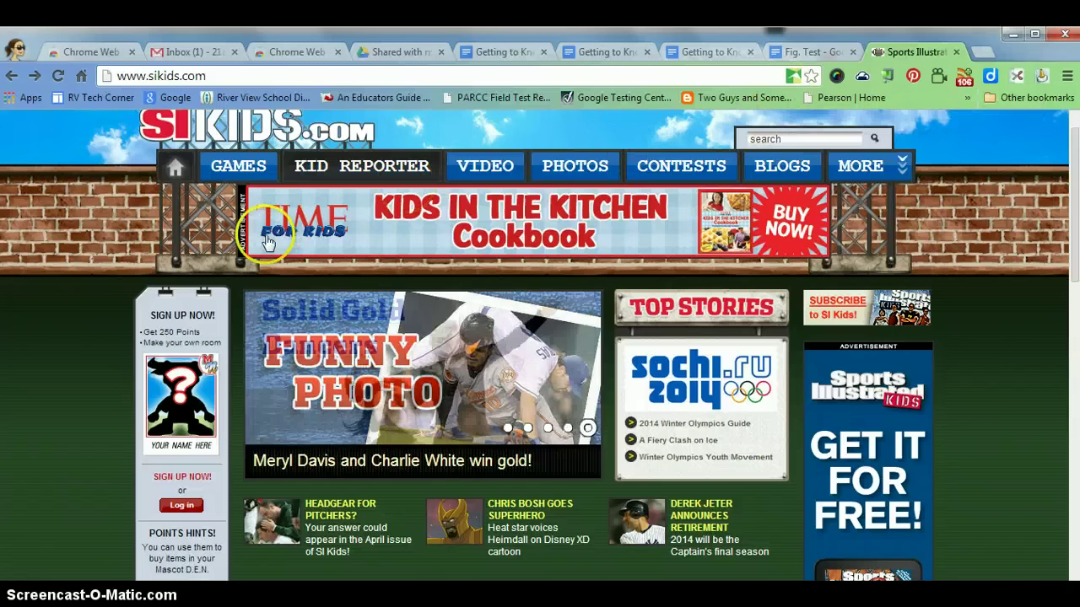
click(318, 504)
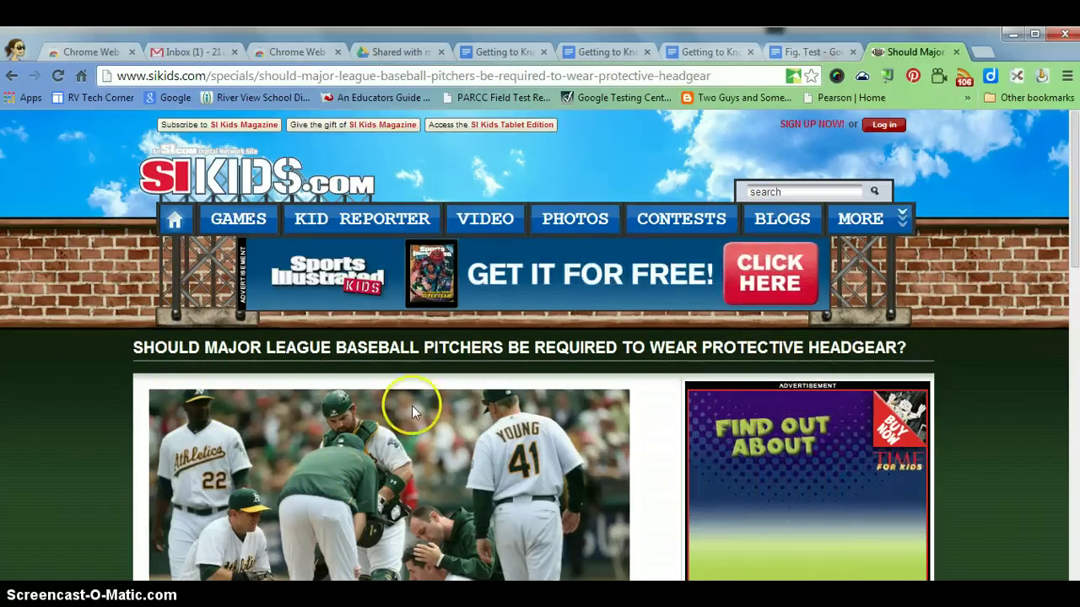
scroll(249, 418, down, 1)
scroll(245, 405, down, 3)
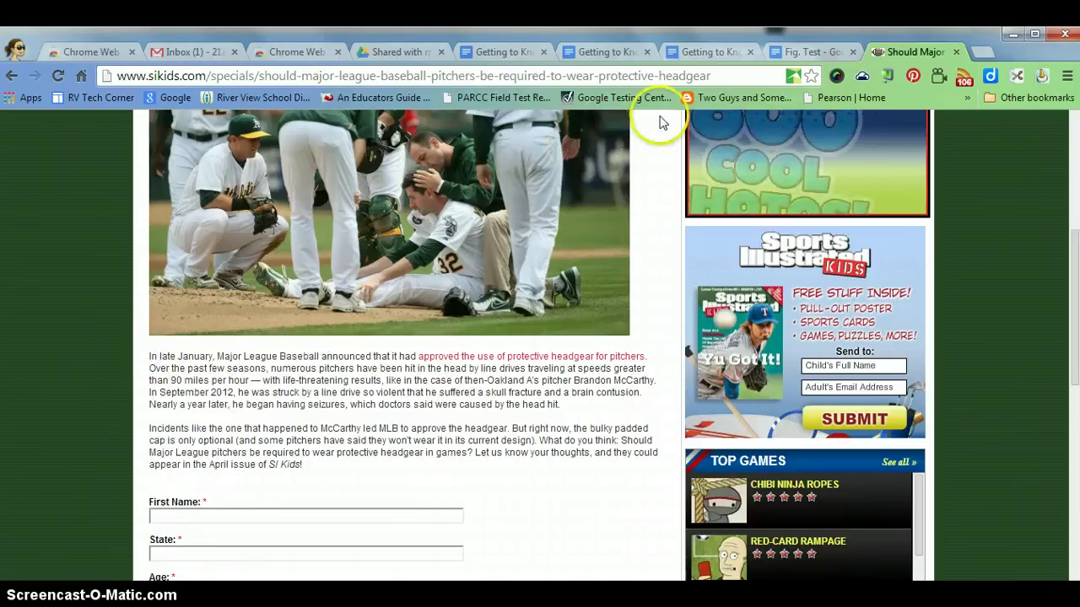
click(793, 77)
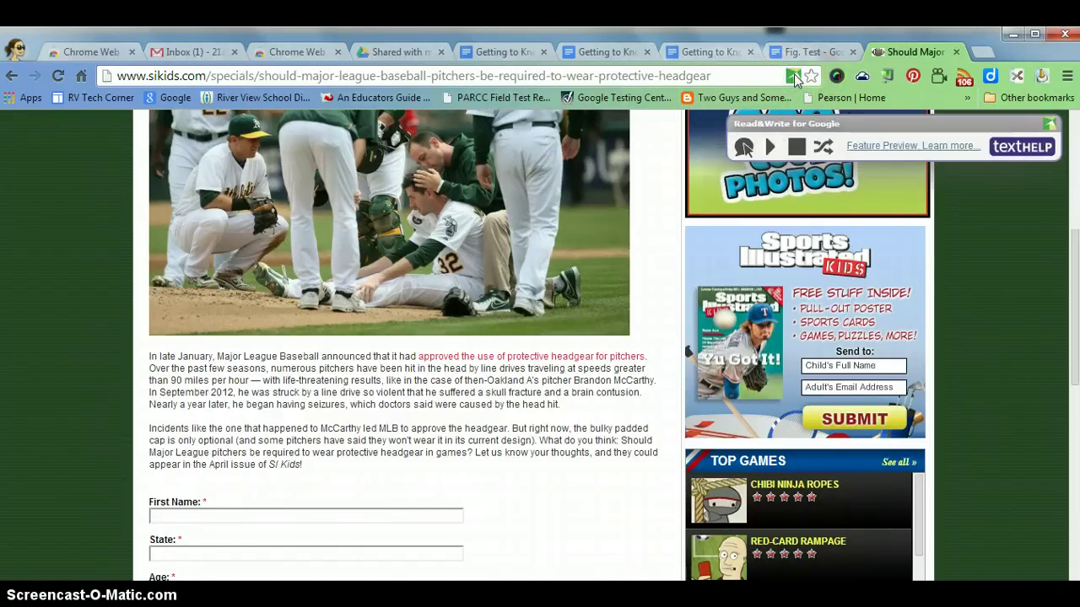
Turn on speech for text under the pointer, have the two article paragraphs read aloud, and turn that speech mode off
click(747, 150)
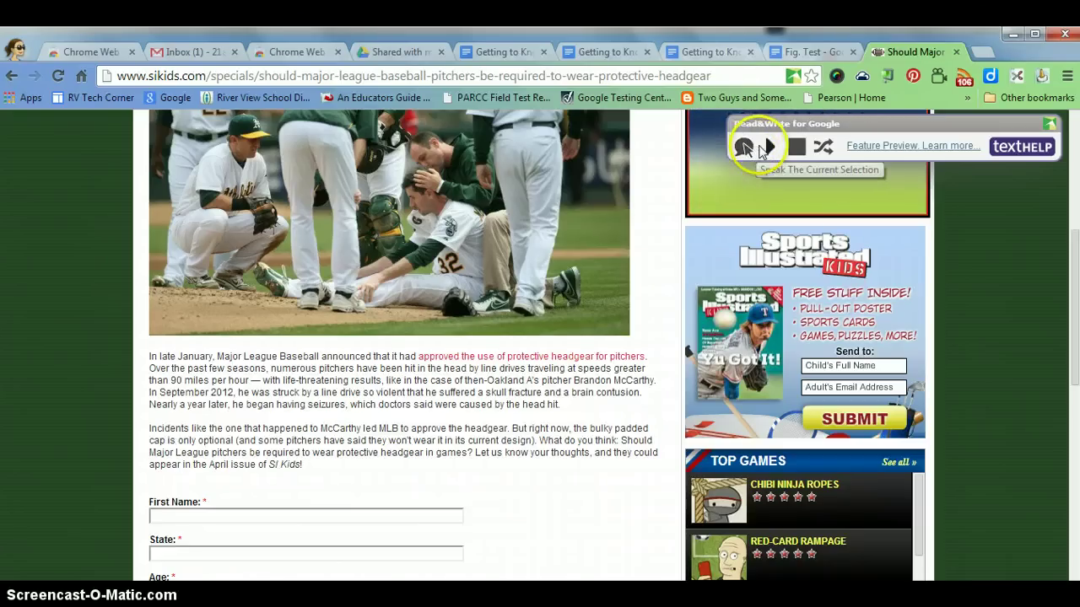
click(768, 149)
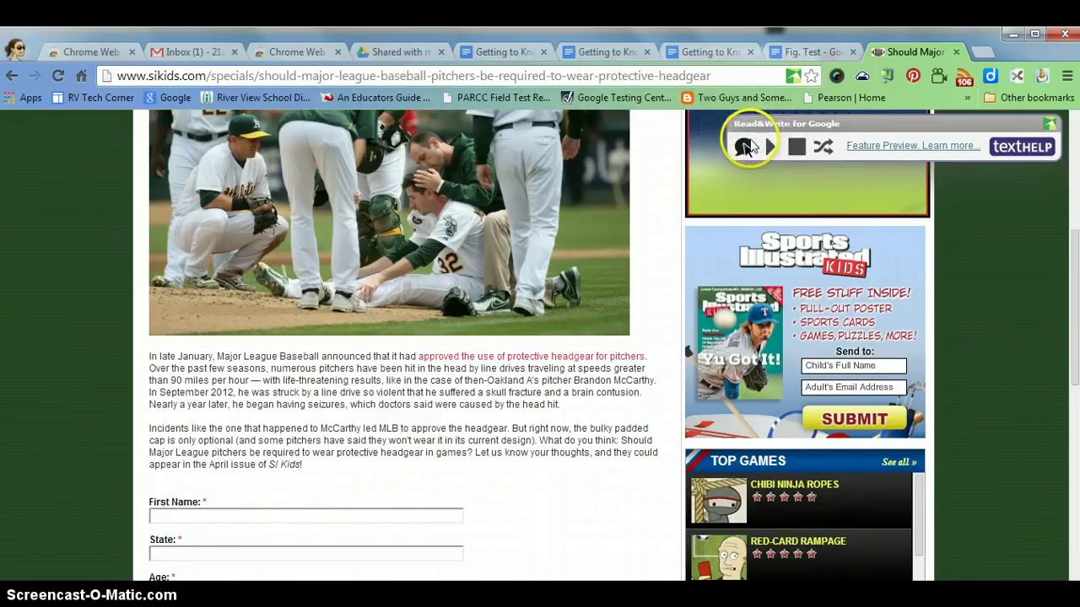
click(744, 149)
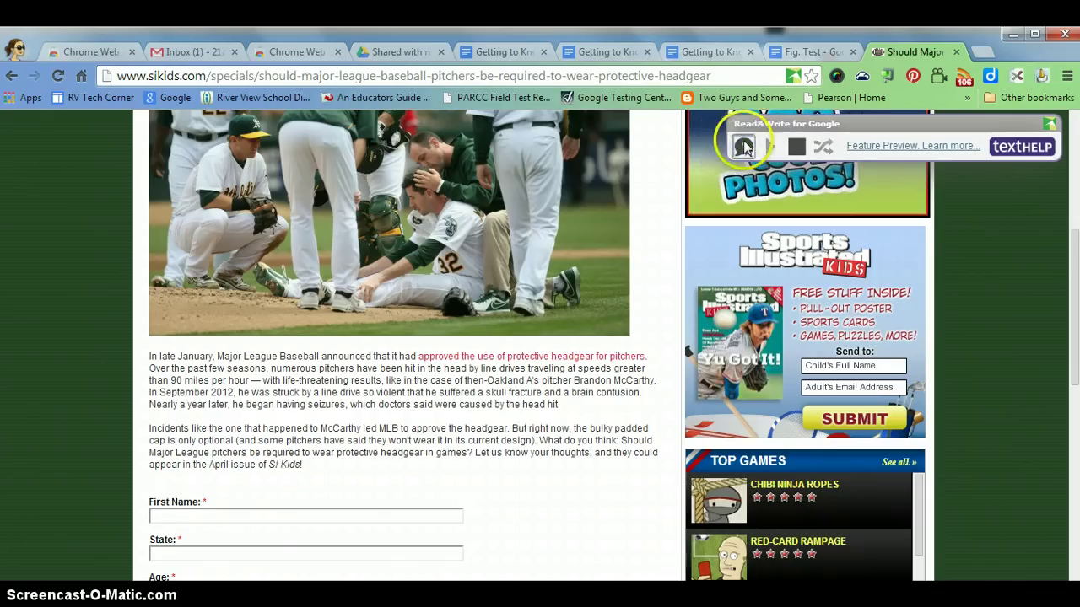
click(743, 149)
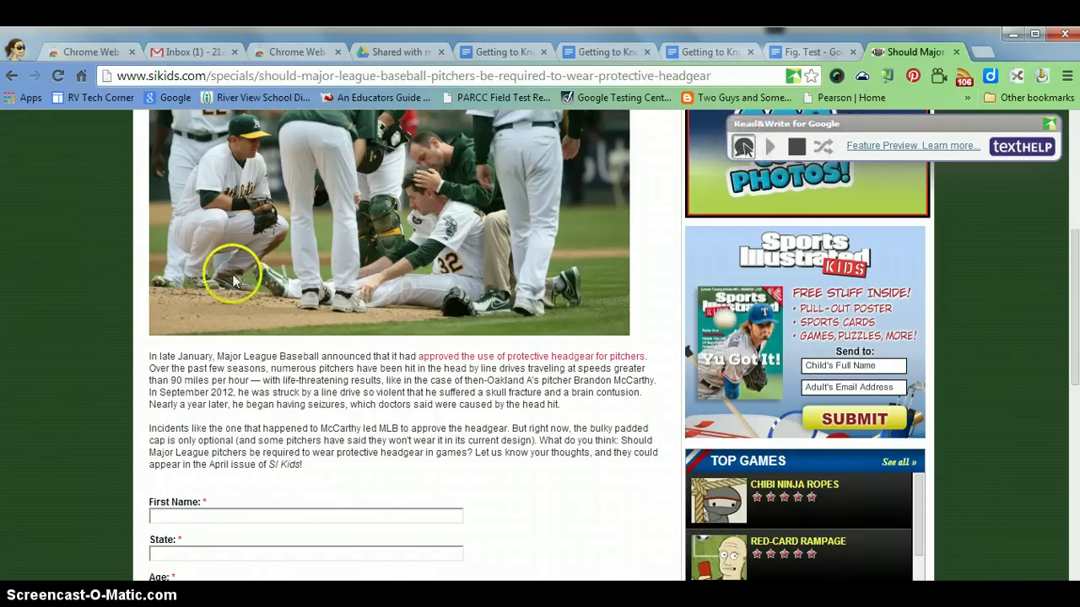
click(153, 359)
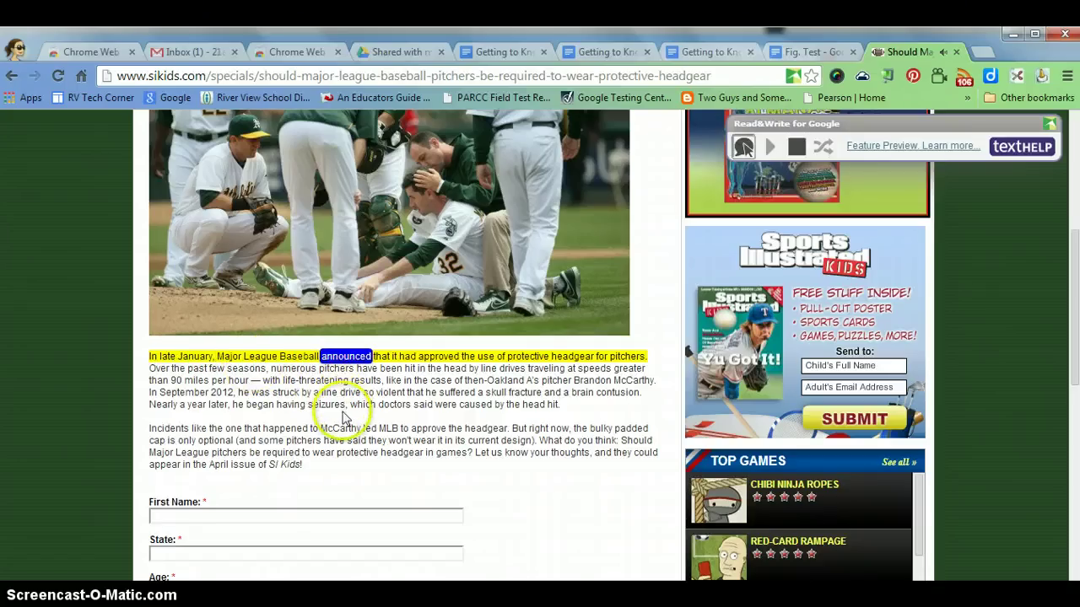
mouse_move(346, 433)
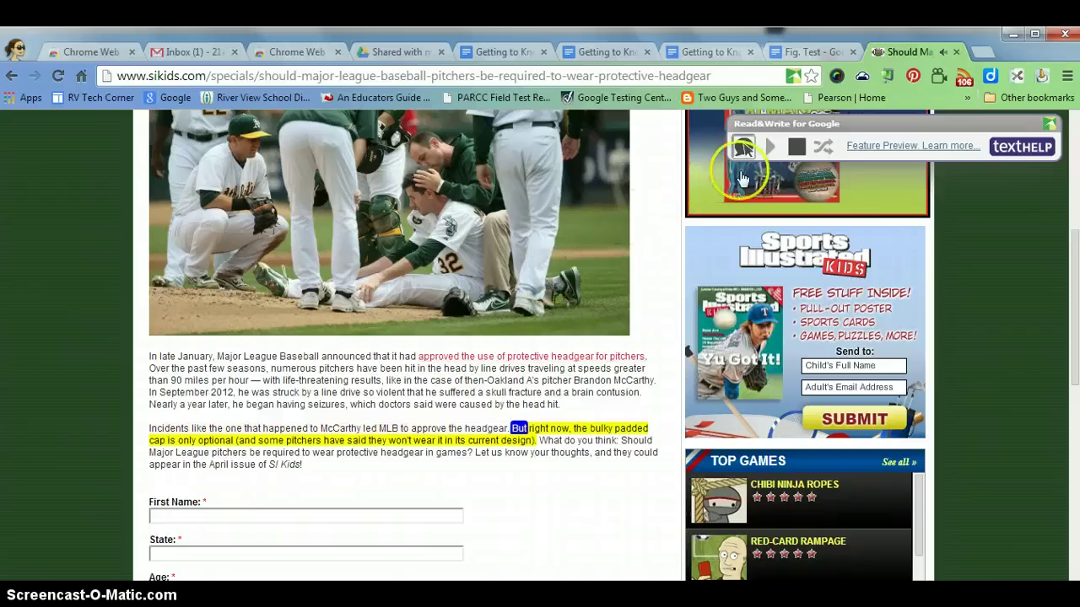
click(743, 147)
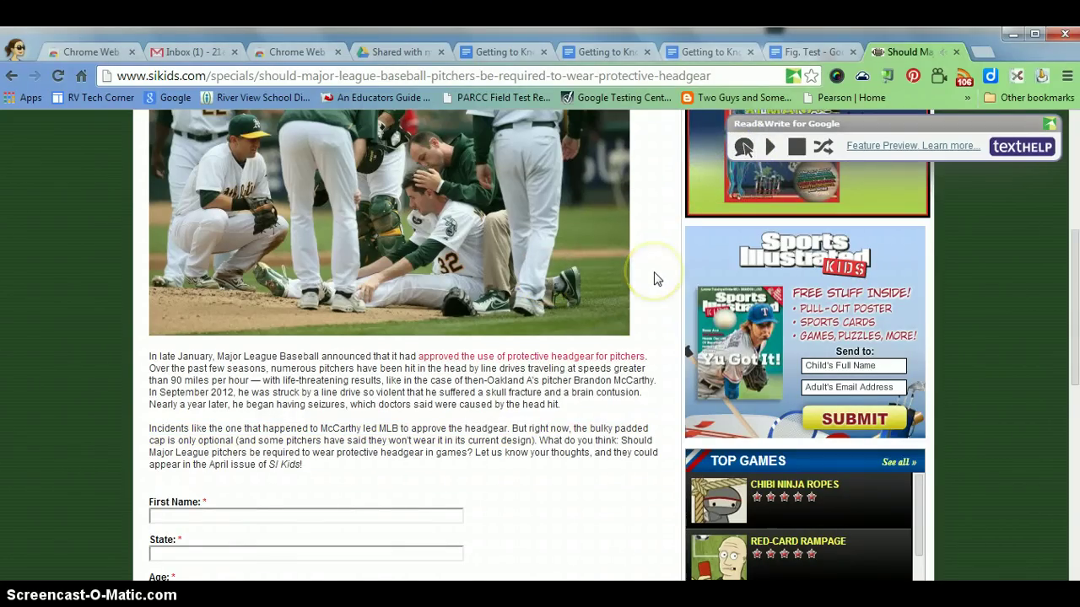